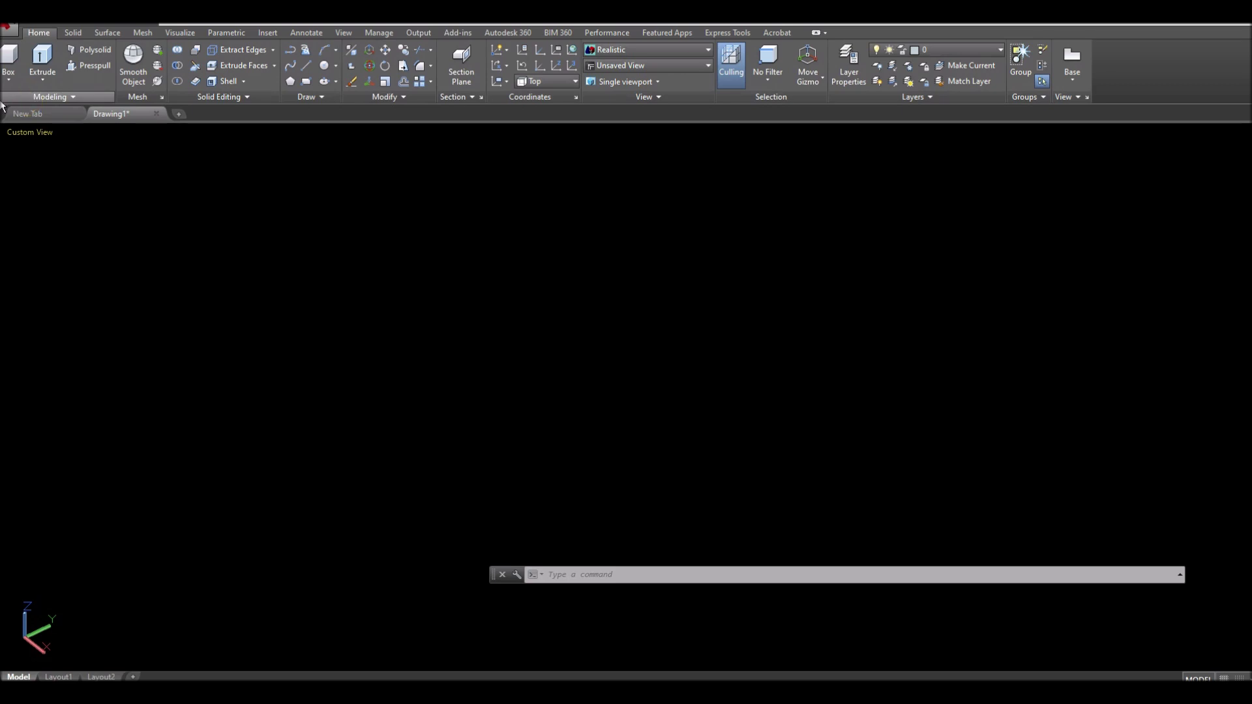
Draw a solid cylinder by picking its base centre, radius and height
left_click(10, 81)
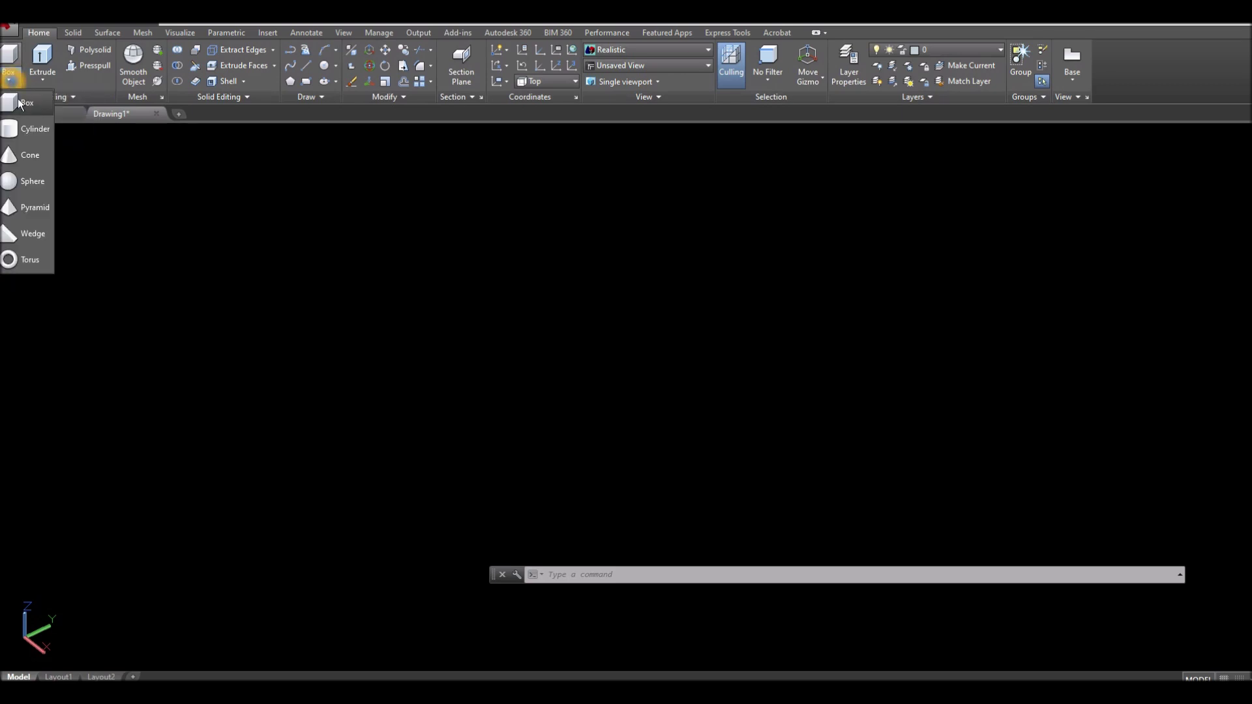
left_click(25, 131)
left_click(417, 379)
left_click(483, 375)
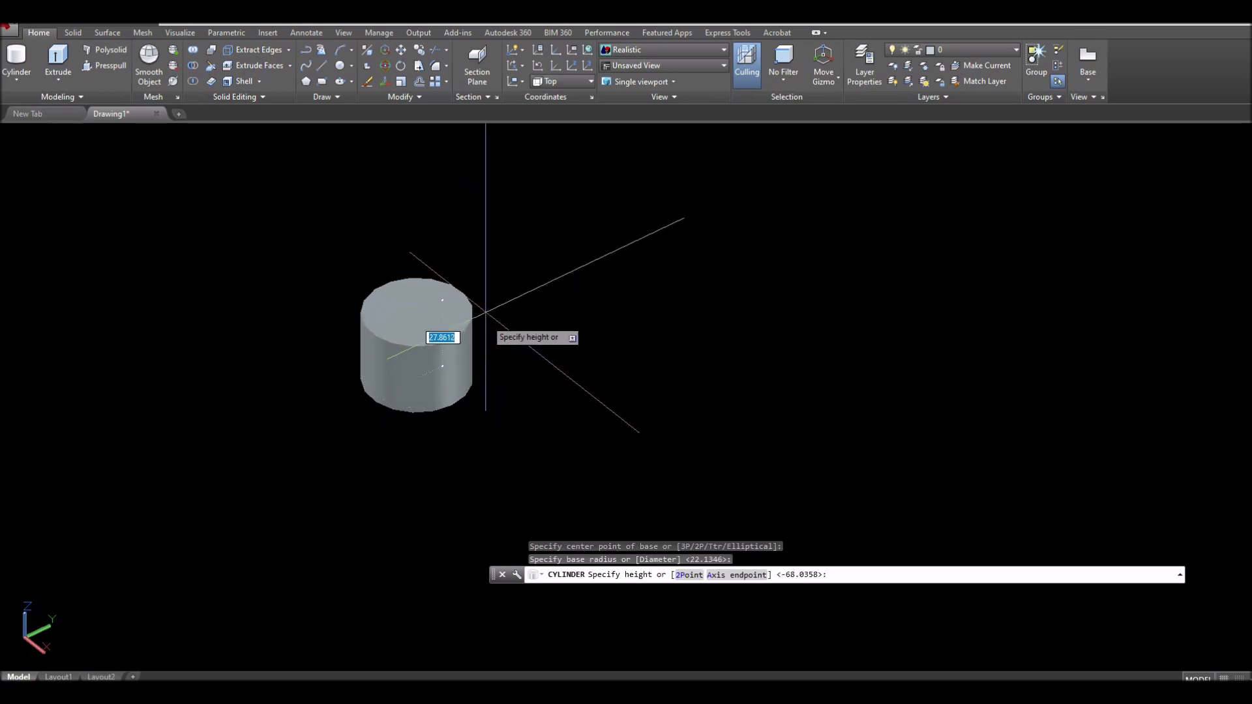
left_click(485, 244)
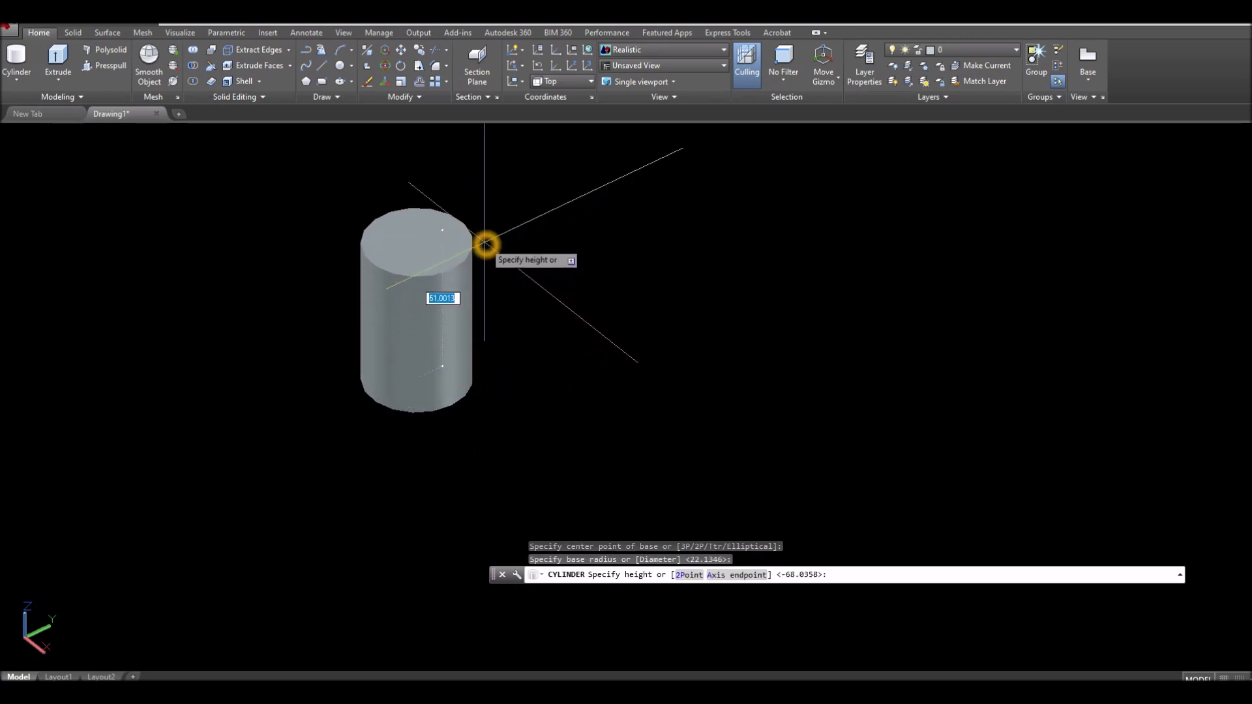
Draw a cube-shaped box beside the cylinder from two base corners and a height
left_click(18, 77)
left_click(25, 105)
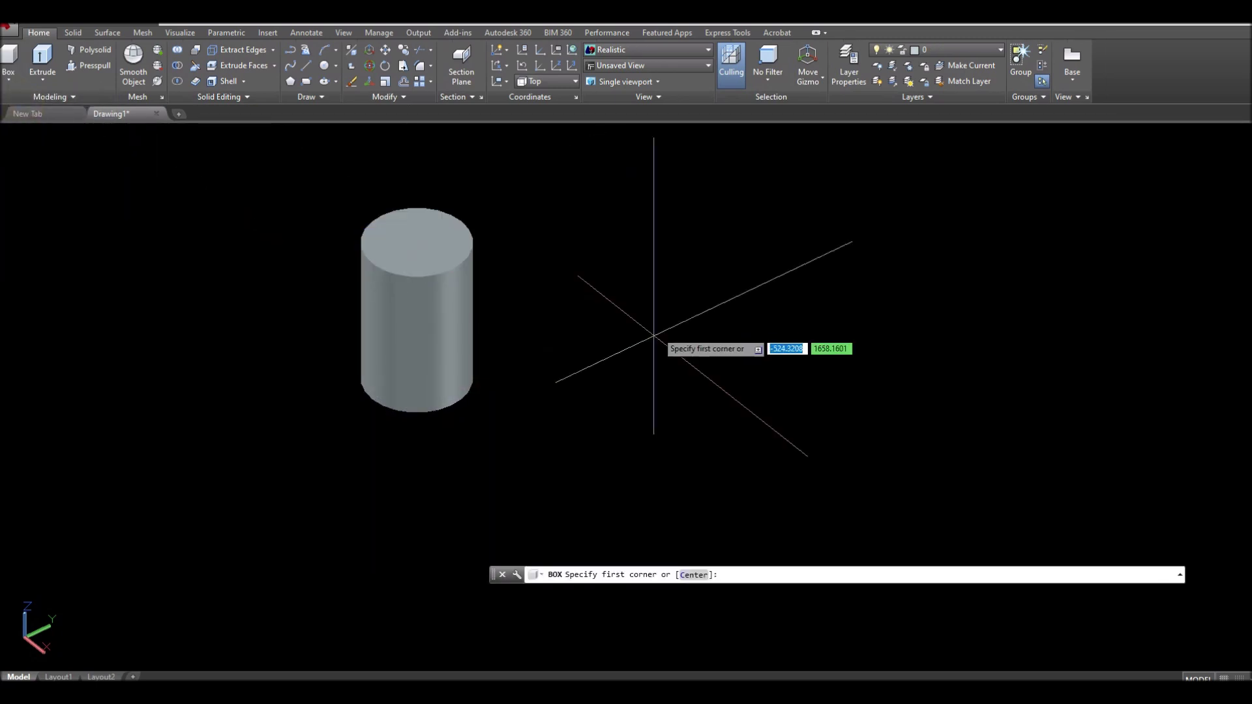
left_click(592, 345)
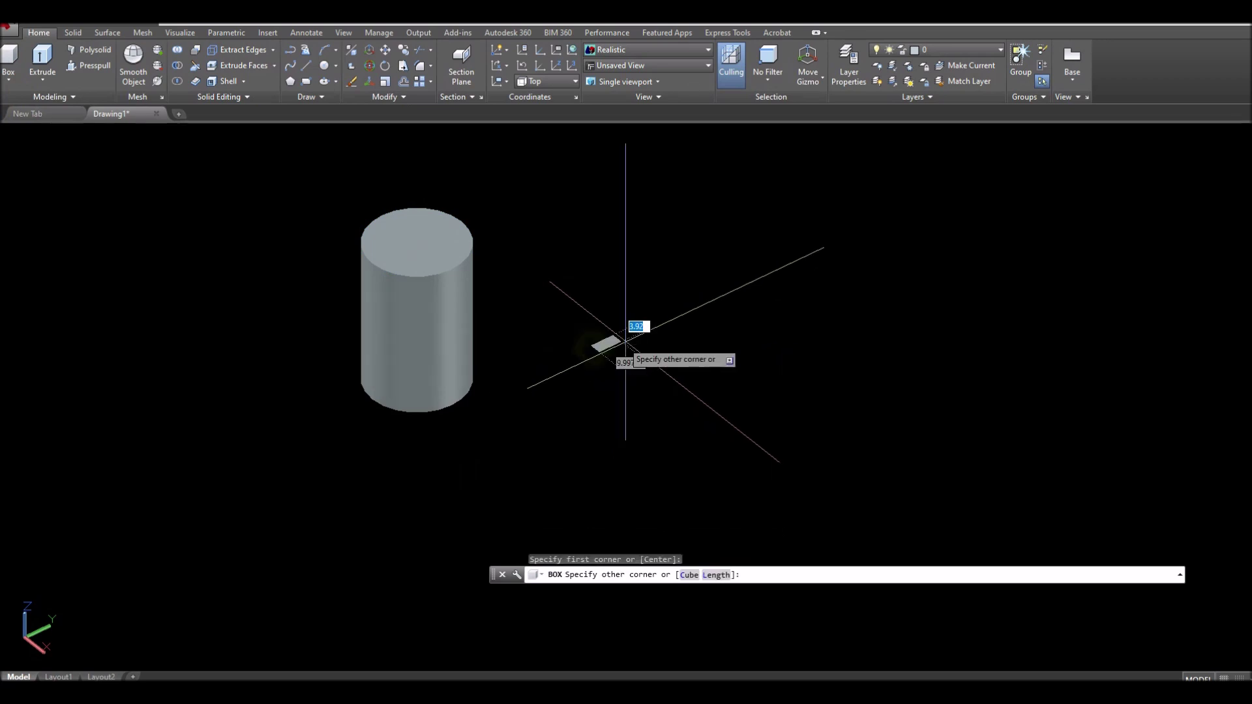
left_click(747, 363)
left_click(733, 267)
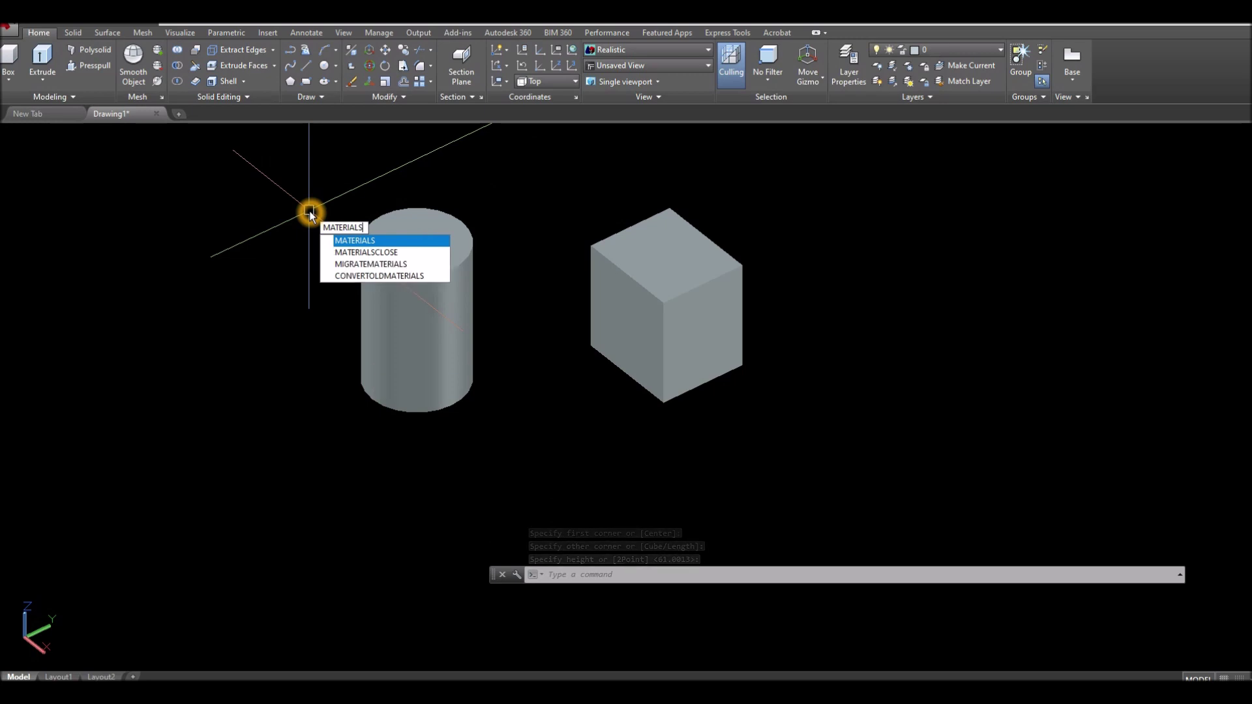
Apply Red Oak to the cube and Yellow Pine to the cylinder from the Materials Browser
key("Return")
left_click_drag(883, 112, 691, 267)
left_click_drag(896, 129, 903, 139)
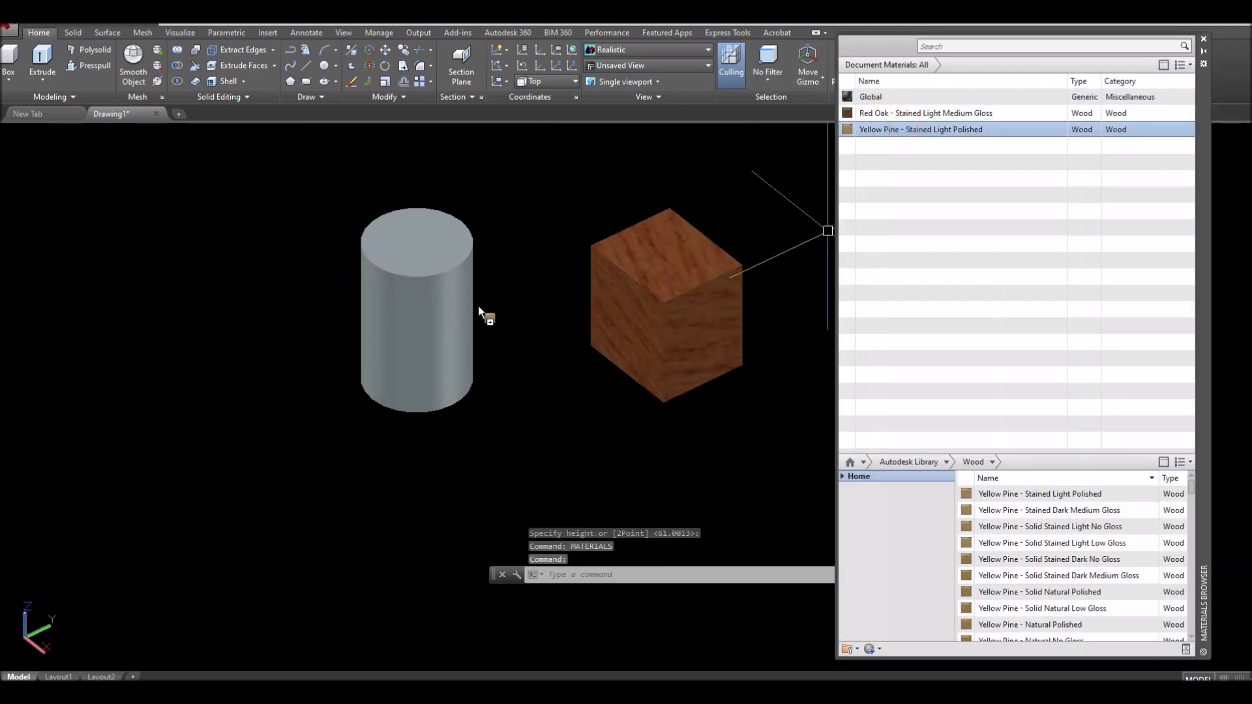
left_click_drag(478, 308, 480, 309)
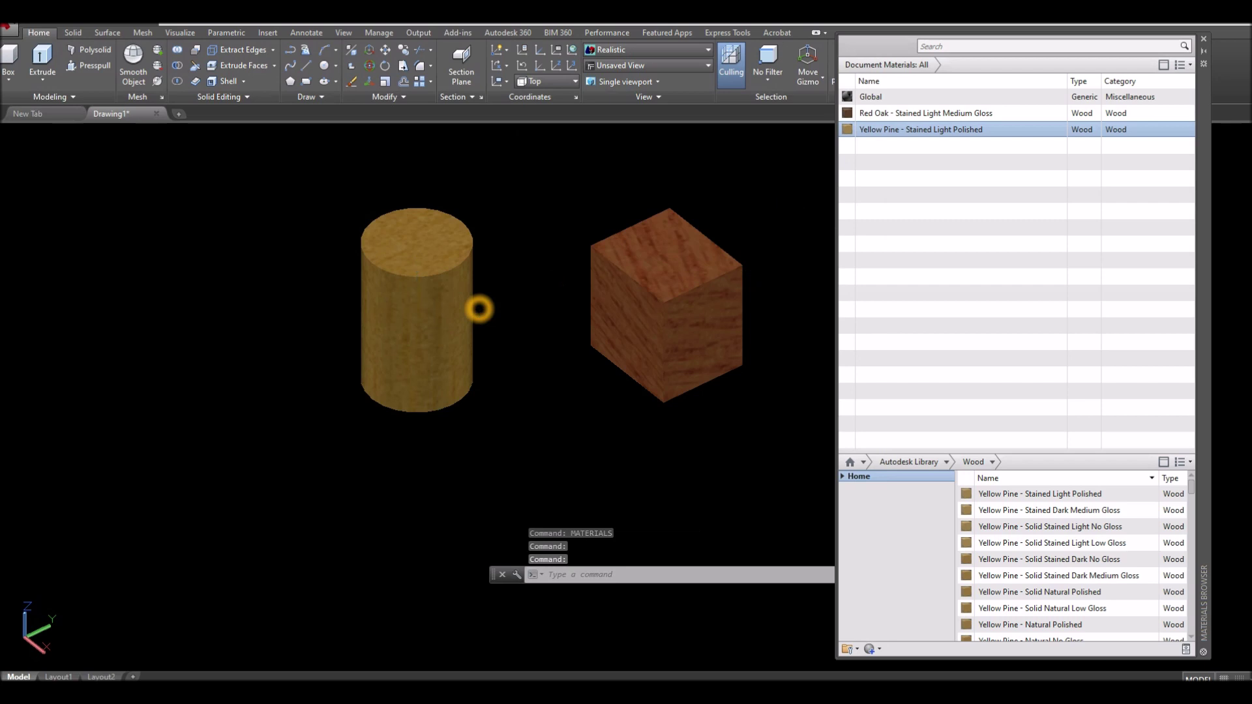
left_click(1204, 41)
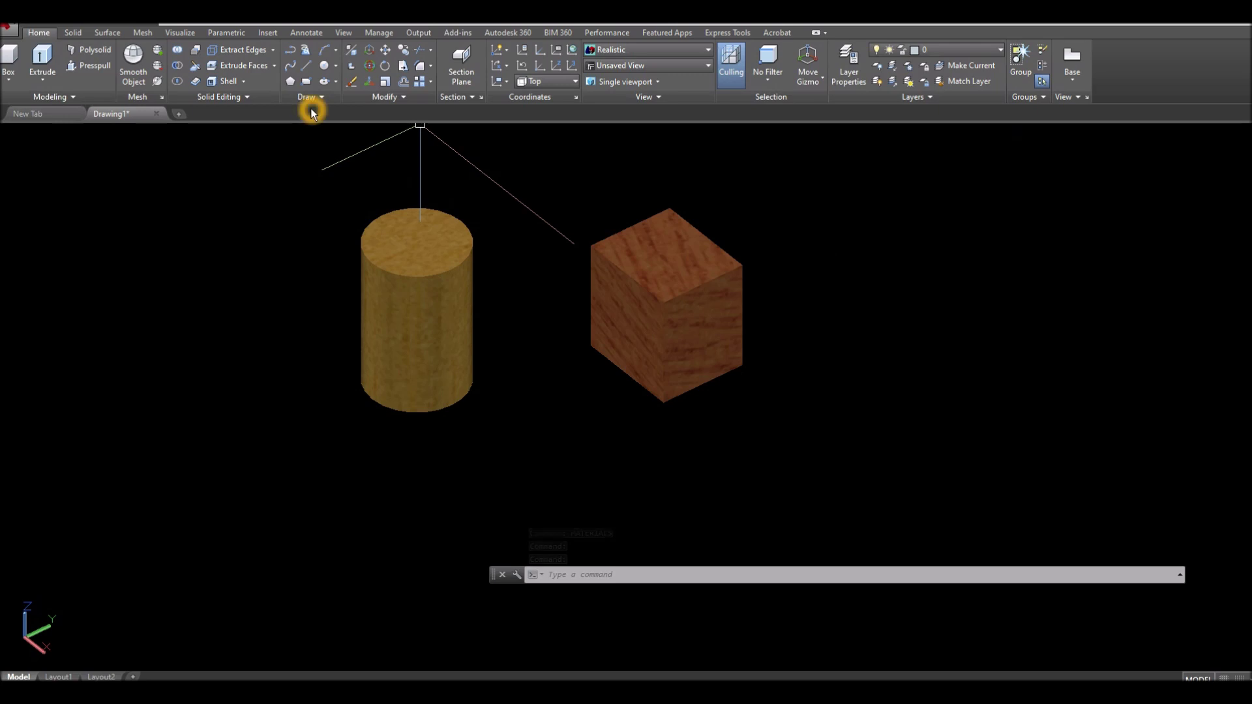
Shell the cylinder with a wall offset of 5, removing no faces
left_click(228, 84)
left_click(412, 216)
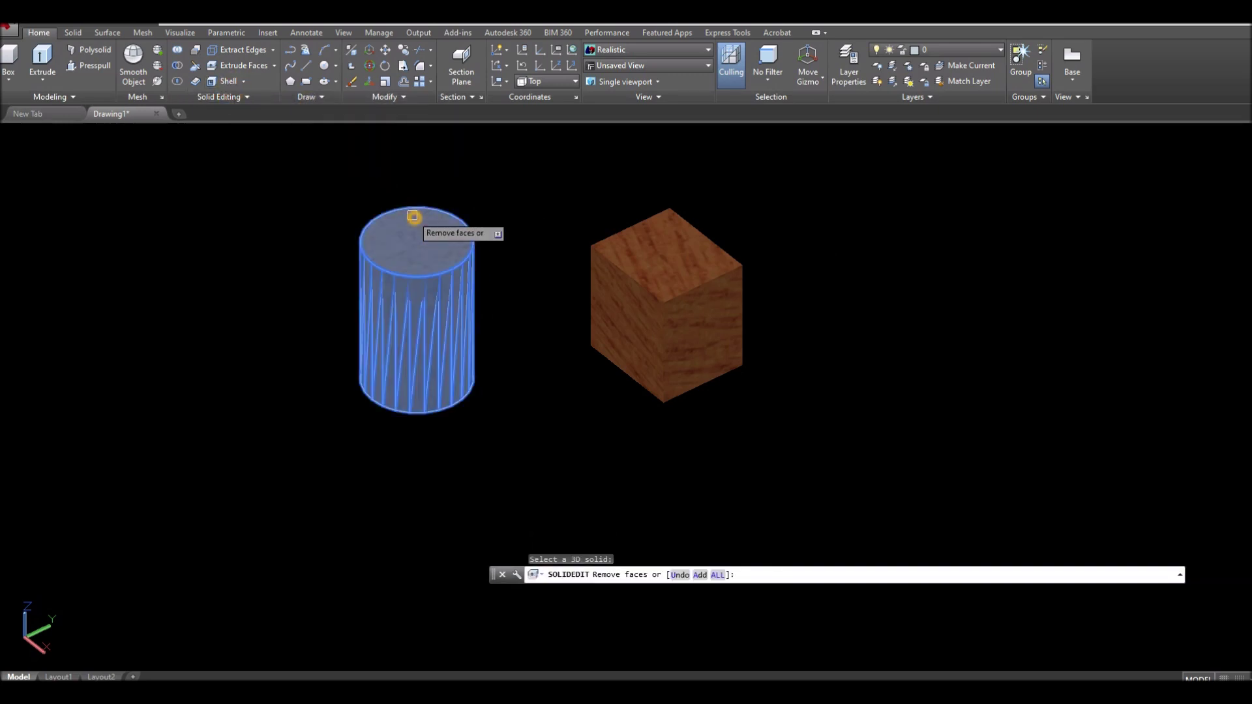
right_click(506, 197)
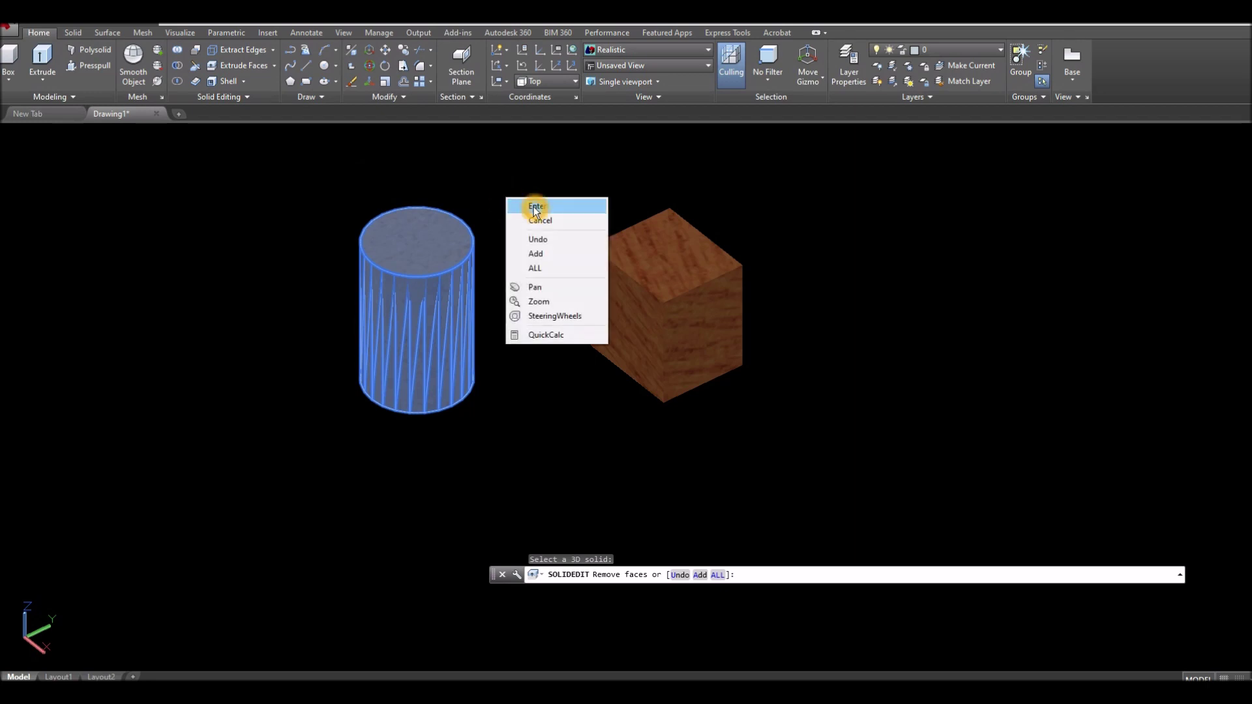
left_click(533, 206)
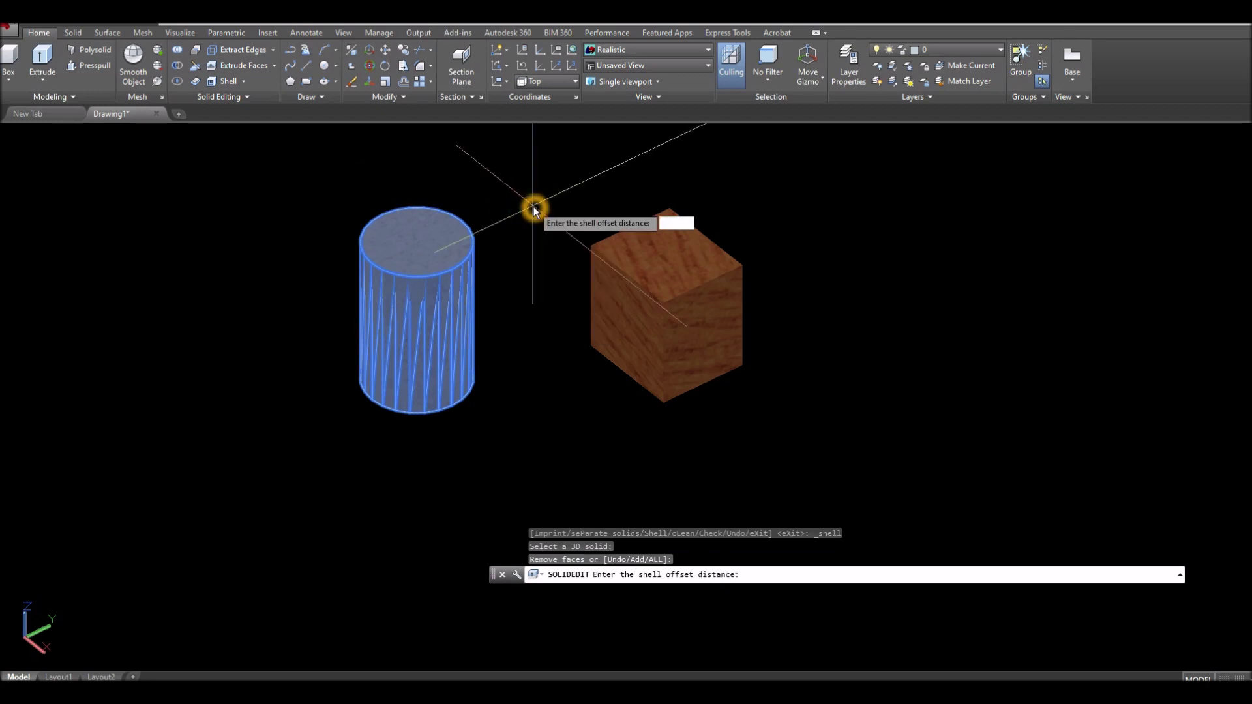
key("Return")
key("Return")
key("Return")
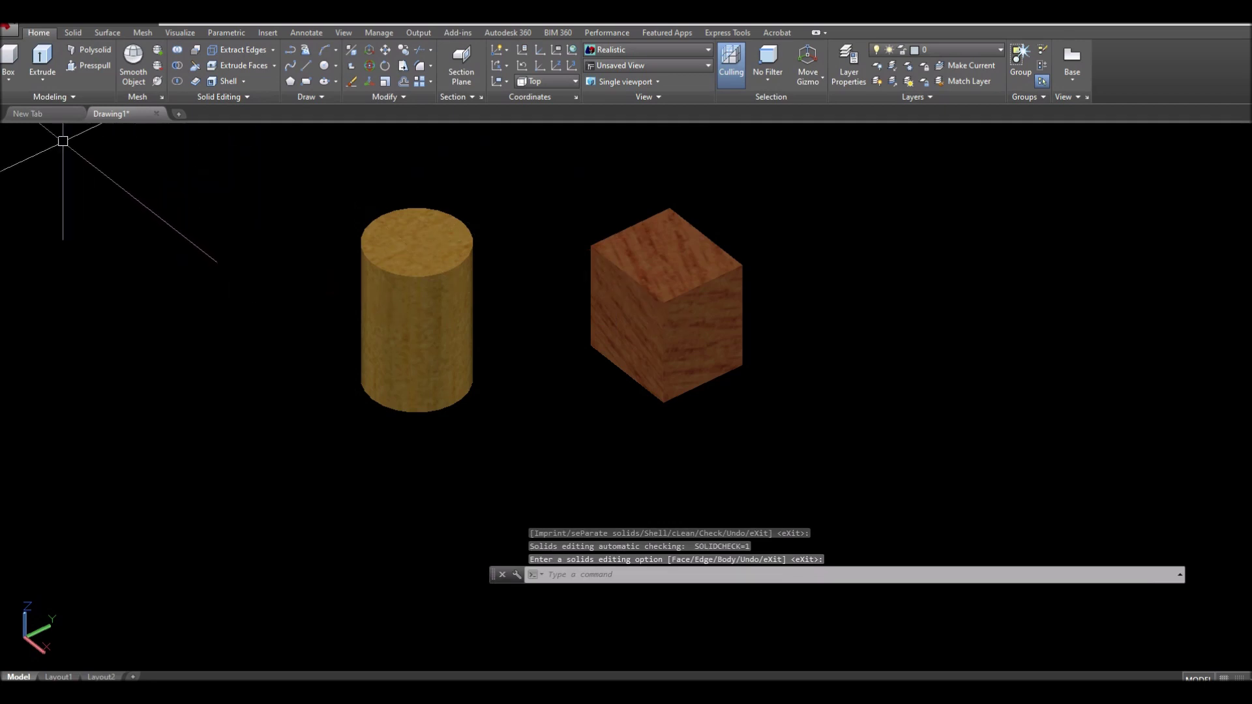
left_click(47, 138)
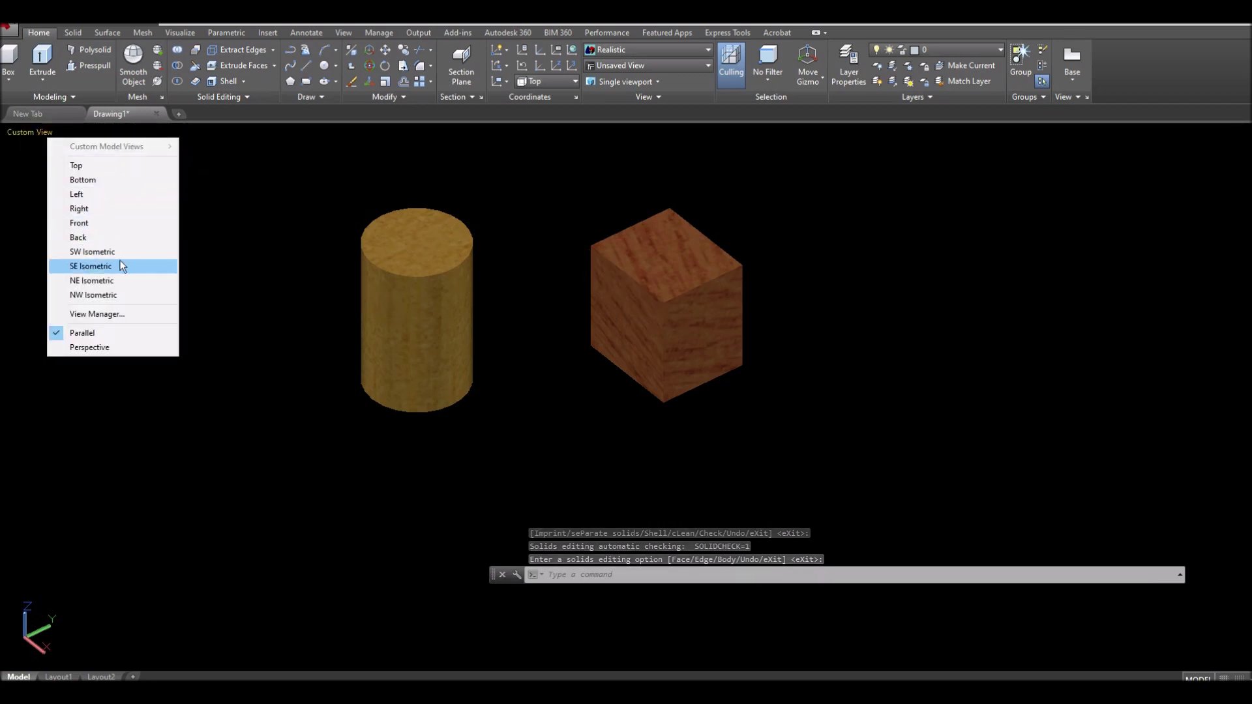
Set the viewport visual style to X-ray and shift the models left
left_click(80, 134)
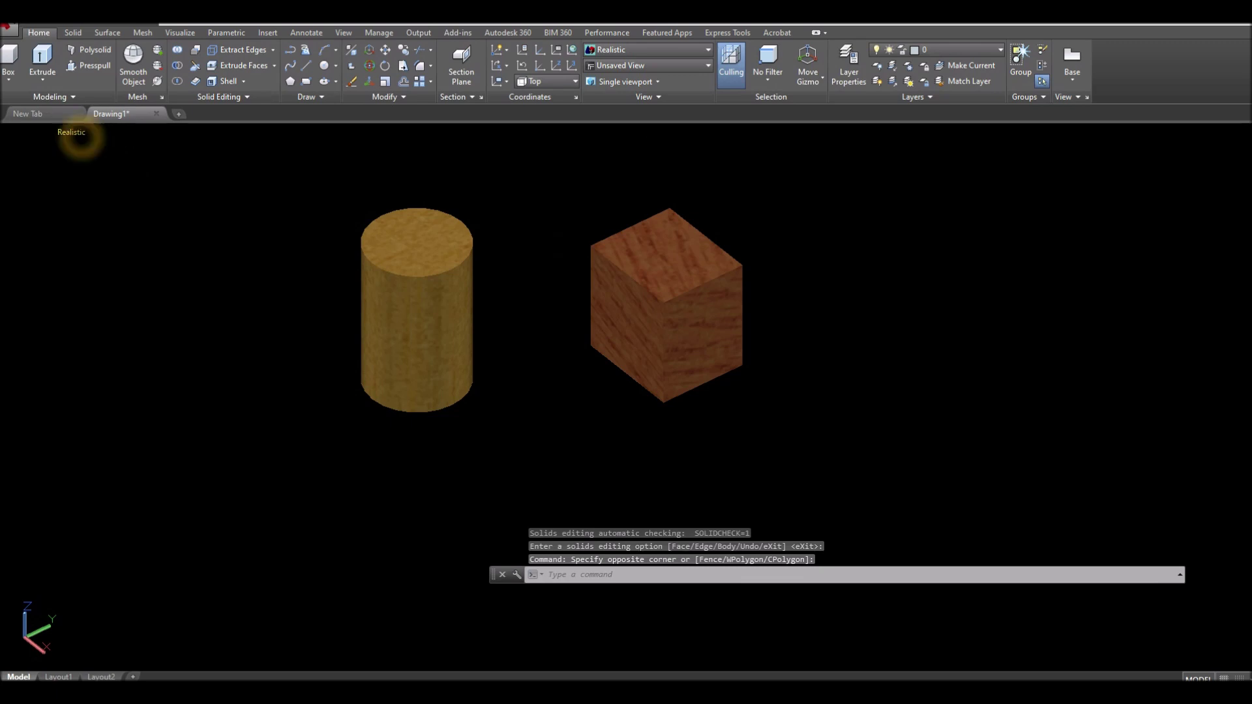
left_click(65, 135)
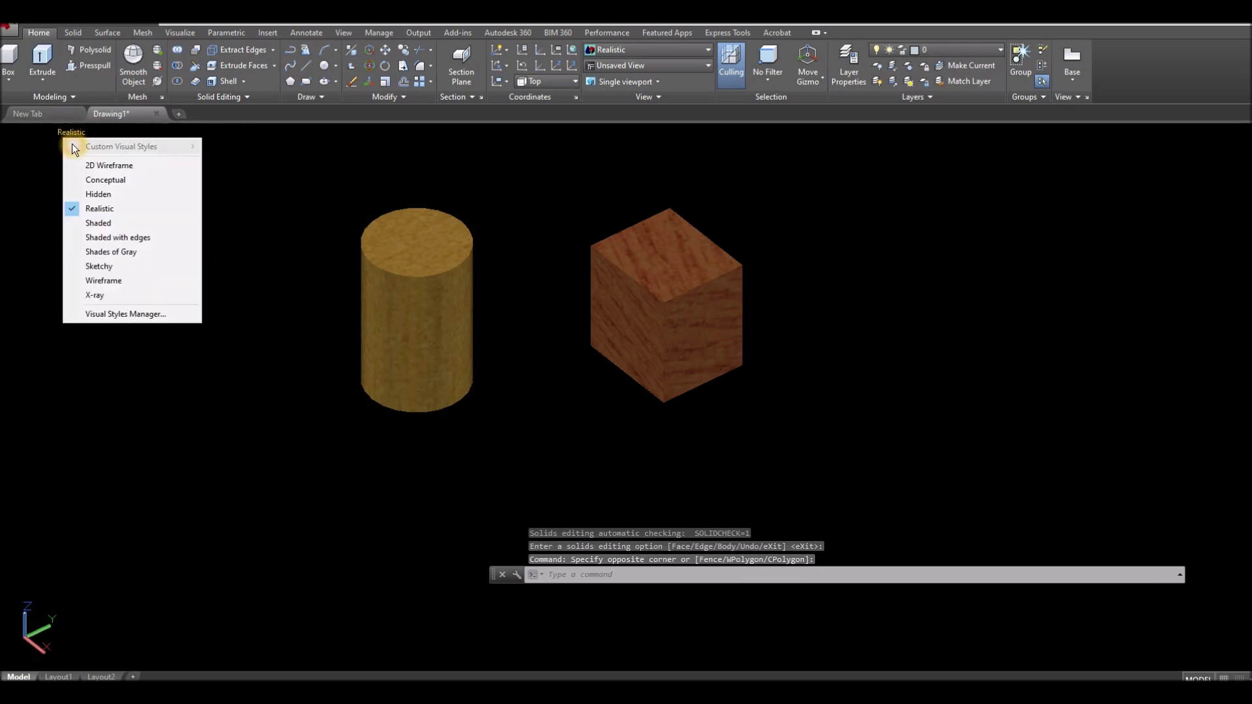
left_click(116, 298)
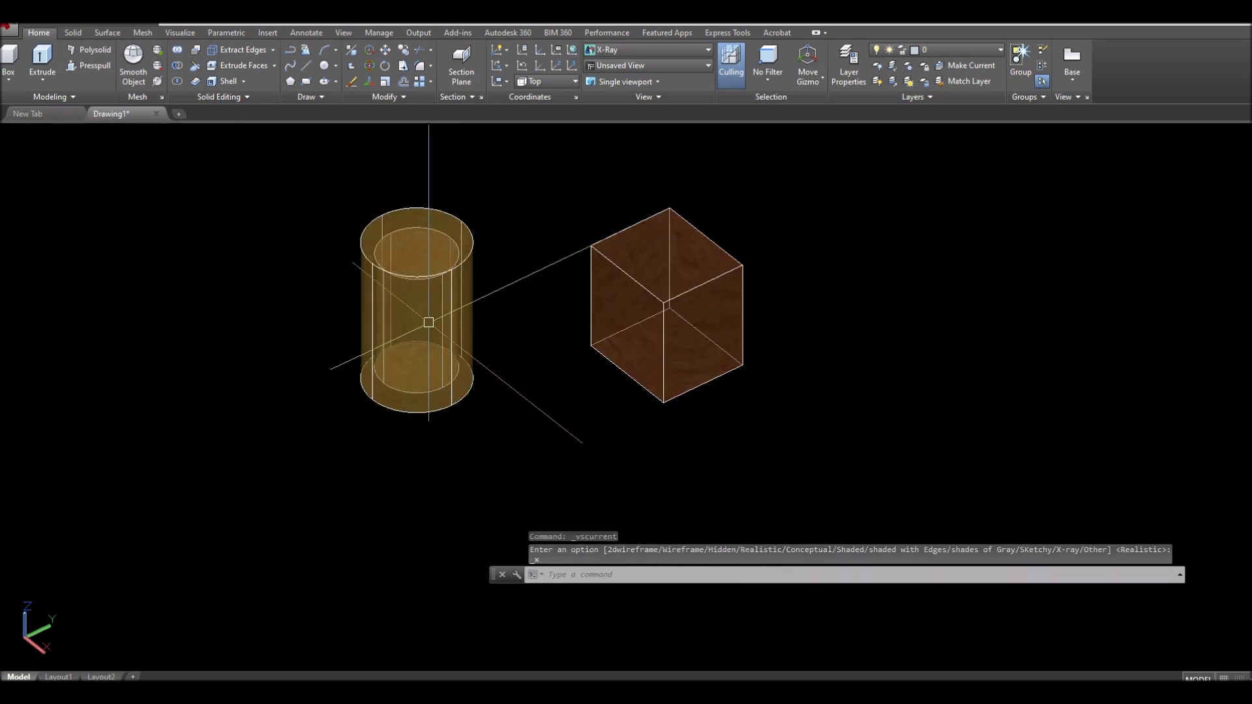
middle_click_drag(498, 300, 400, 311)
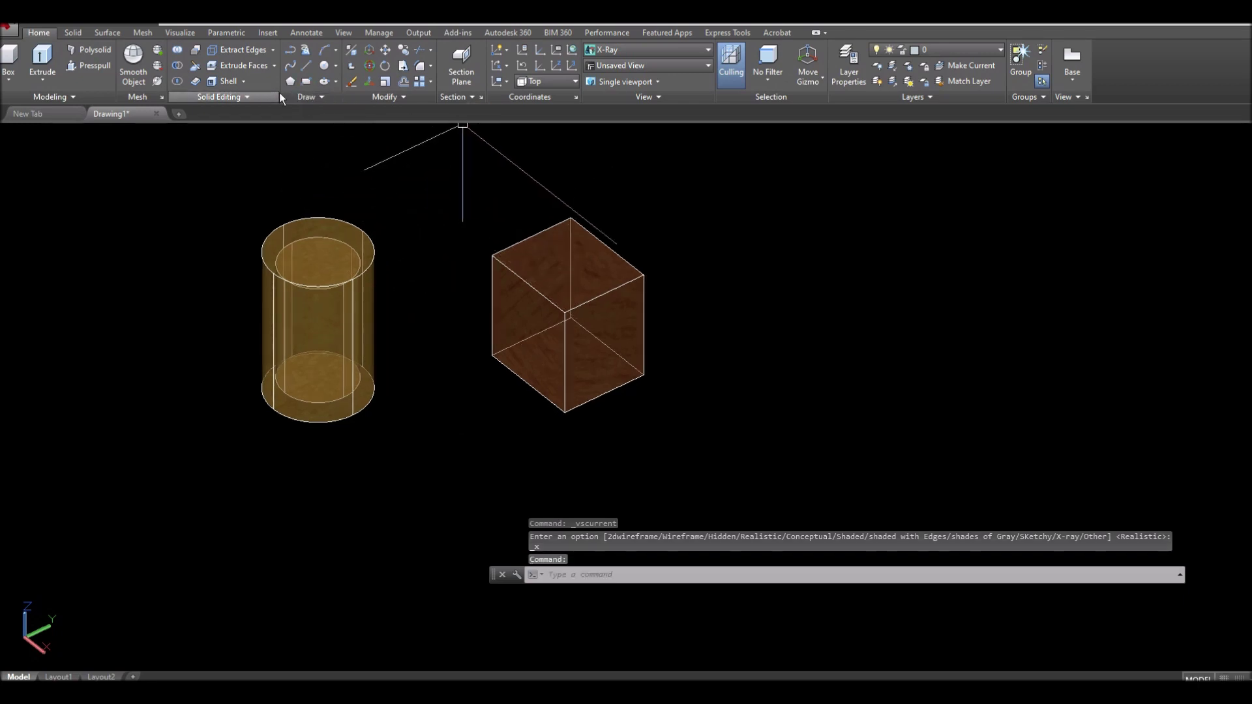
Shell the cube with a wall offset of 5 and end SOLIDEDIT
left_click(228, 81)
left_click(642, 293)
right_click(682, 248)
left_click(705, 261)
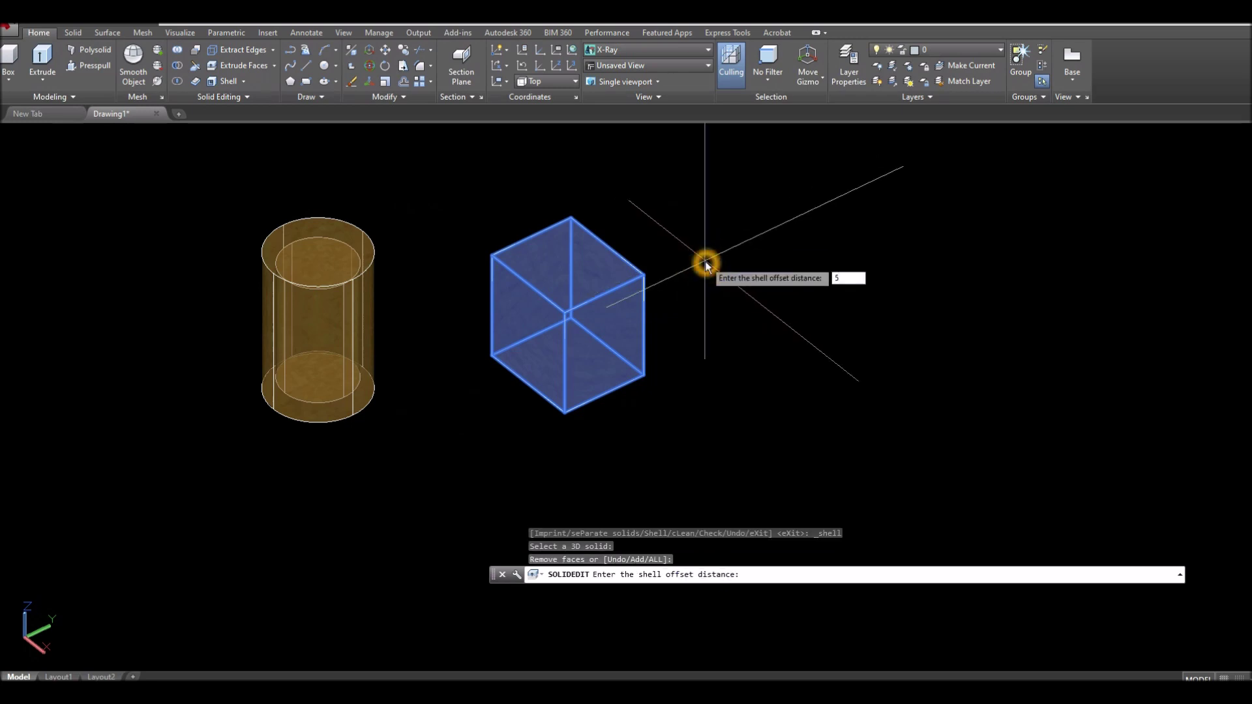
key("Return")
key("Return")
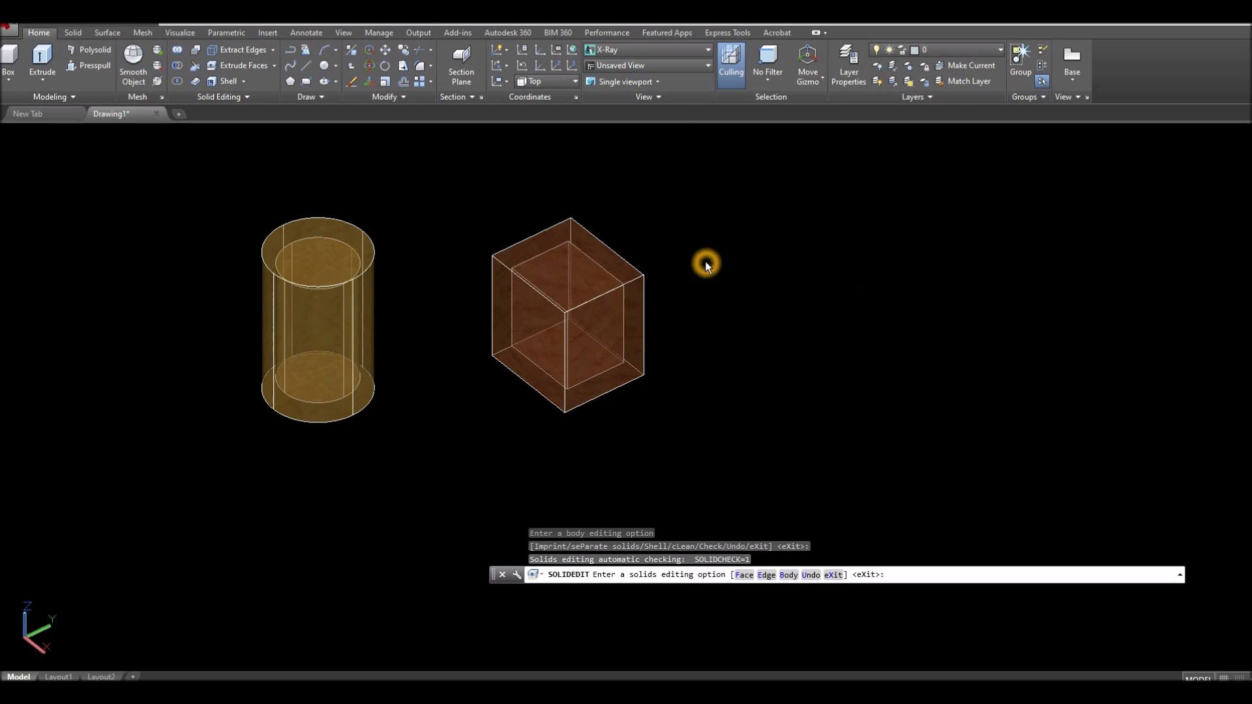
key("Return")
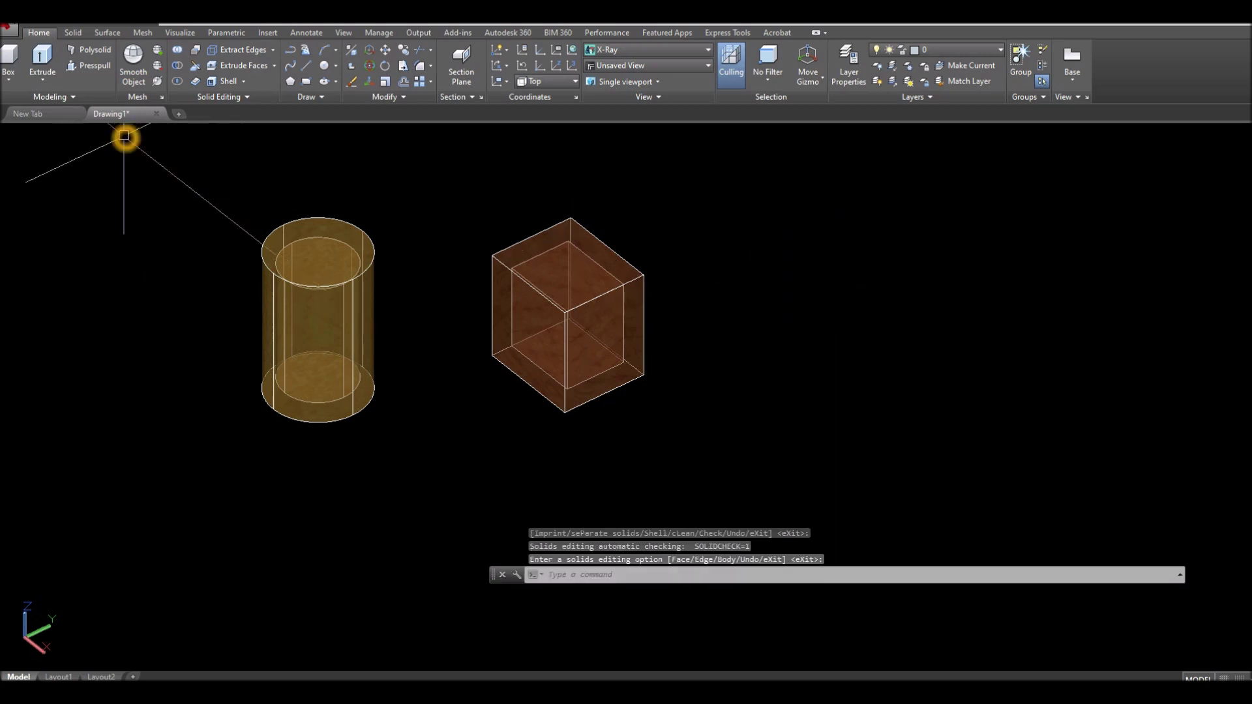
Draw a three-point polyline across the cube's top, ending at its right corner
left_click(290, 56)
left_click(291, 58)
left_click(292, 57)
left_click(533, 238)
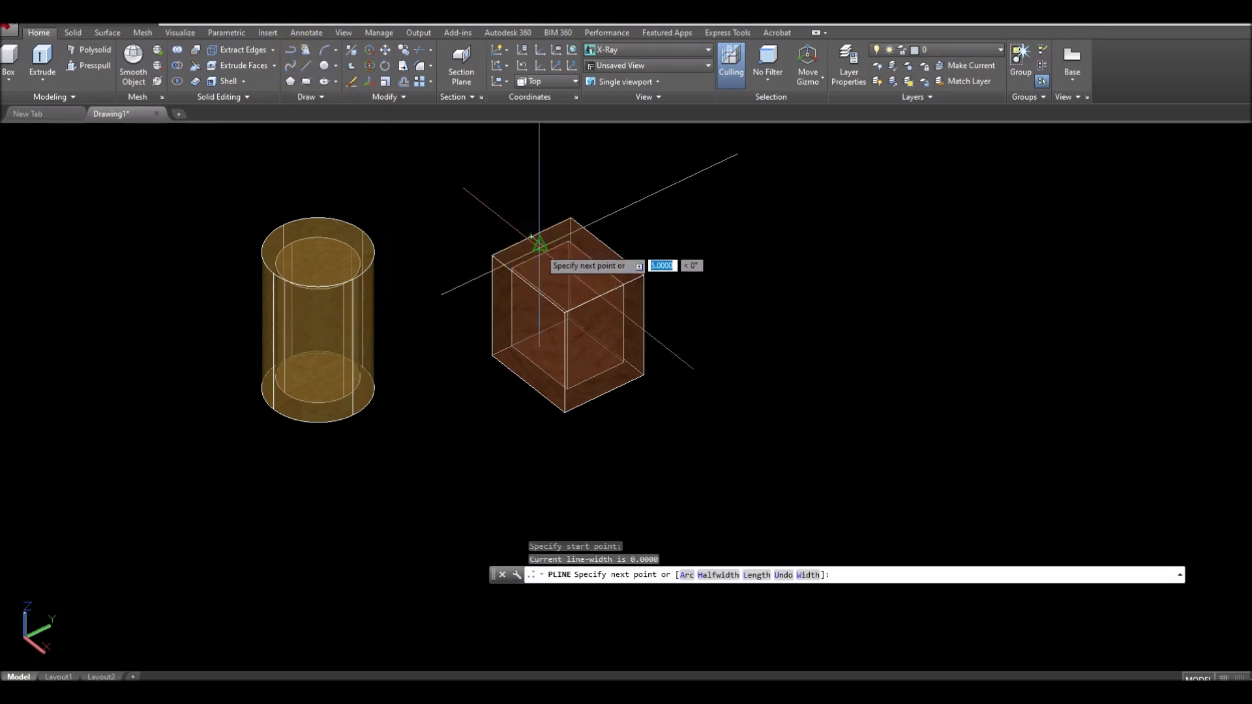
left_click(569, 271)
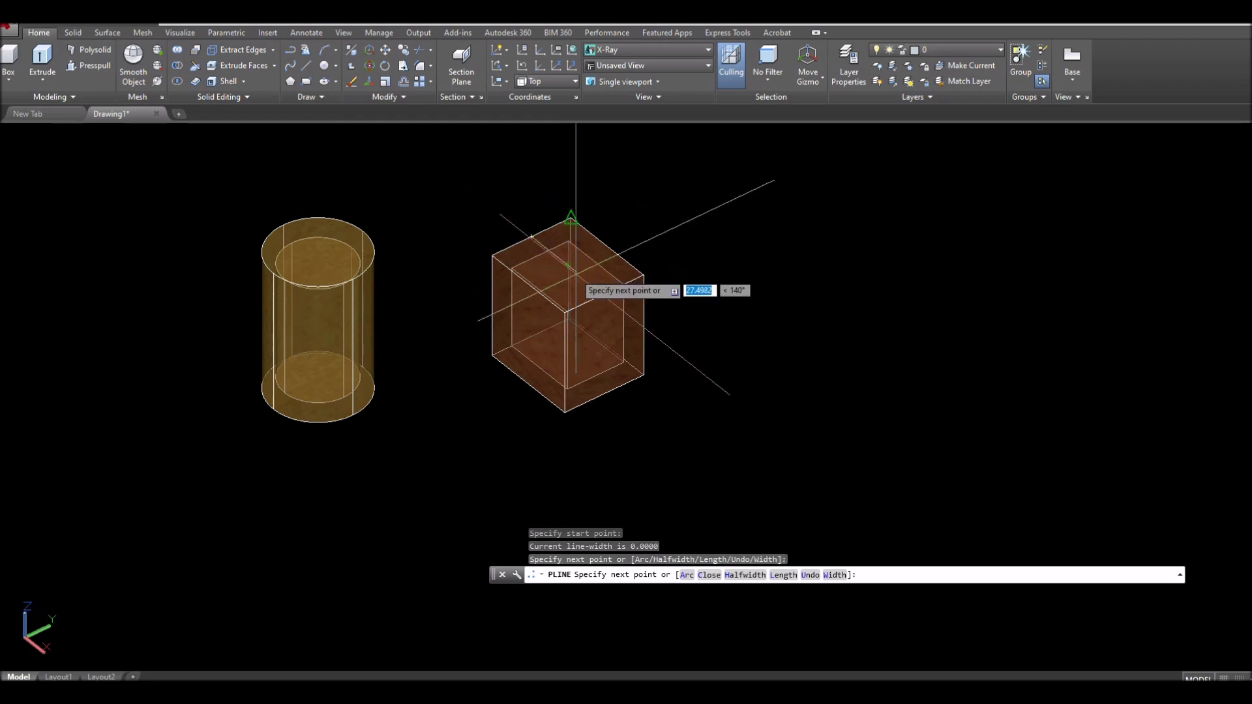
left_click(644, 278)
right_click(685, 271)
left_click(692, 274)
Select the polyline rather than the cube using selection cycling
left_click(615, 271)
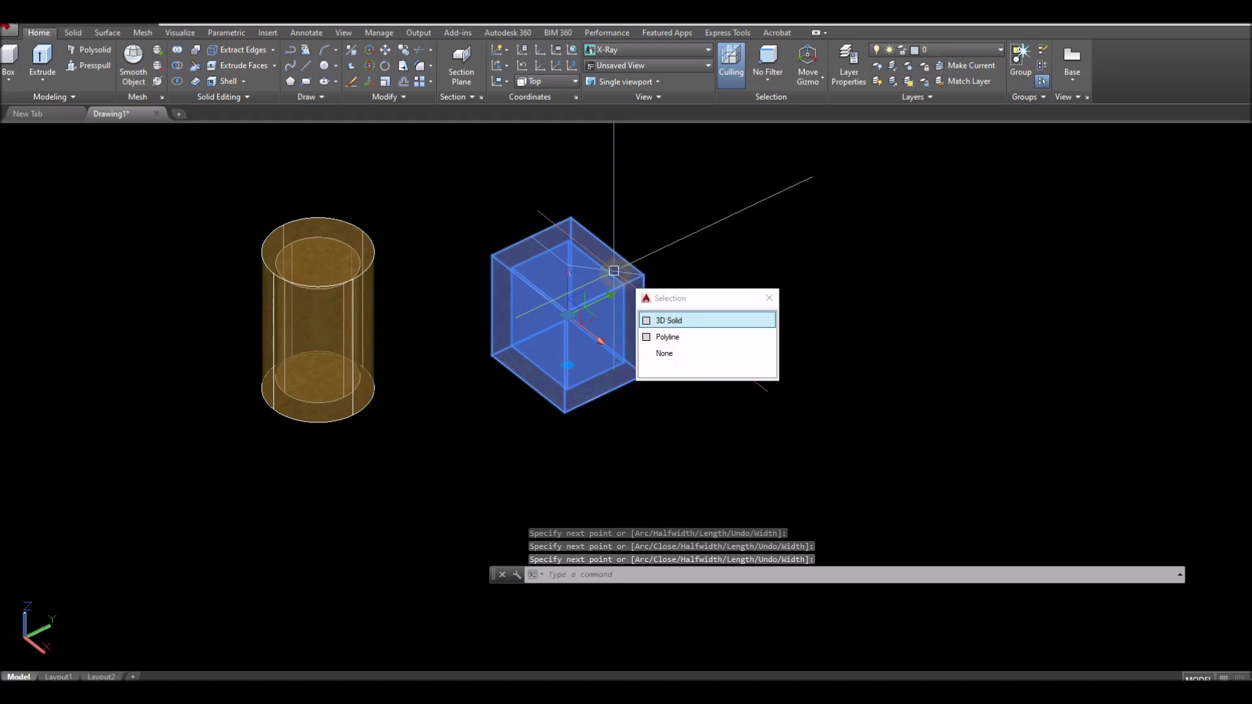
left_click(667, 335)
left_click(116, 37)
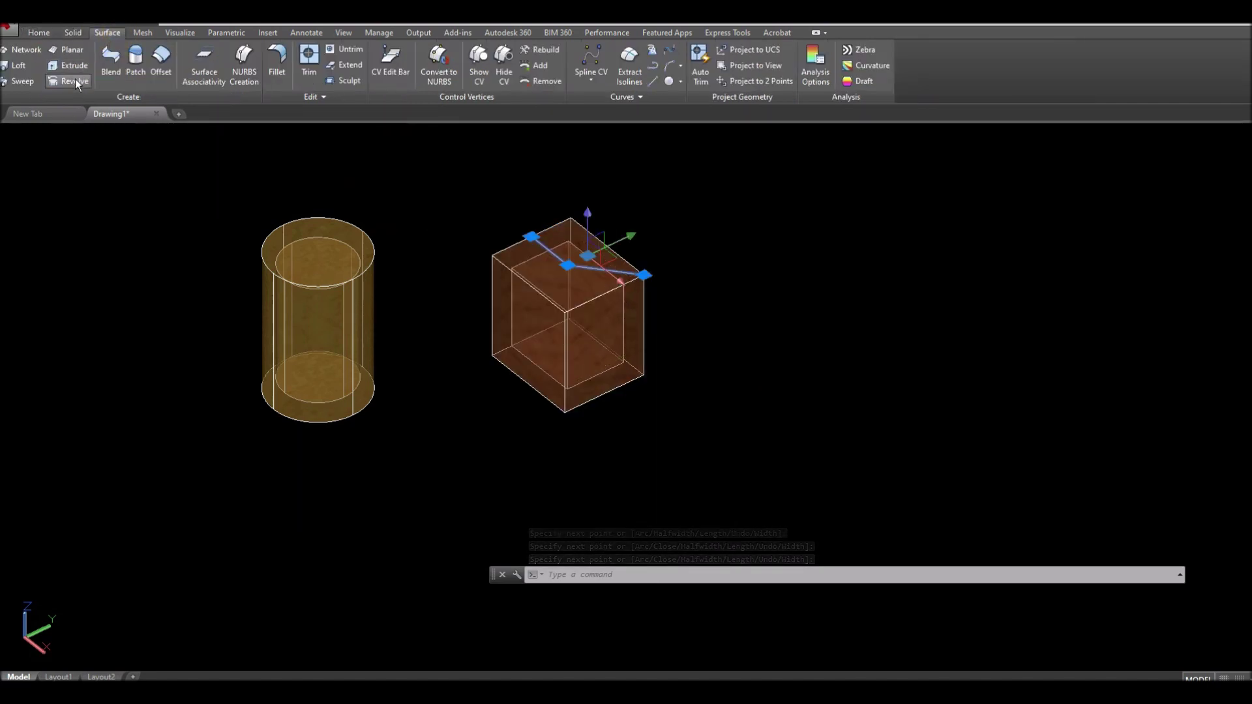
Extrude the zigzag polyline into a surface through the cube and switch to Realistic style
left_click(68, 73)
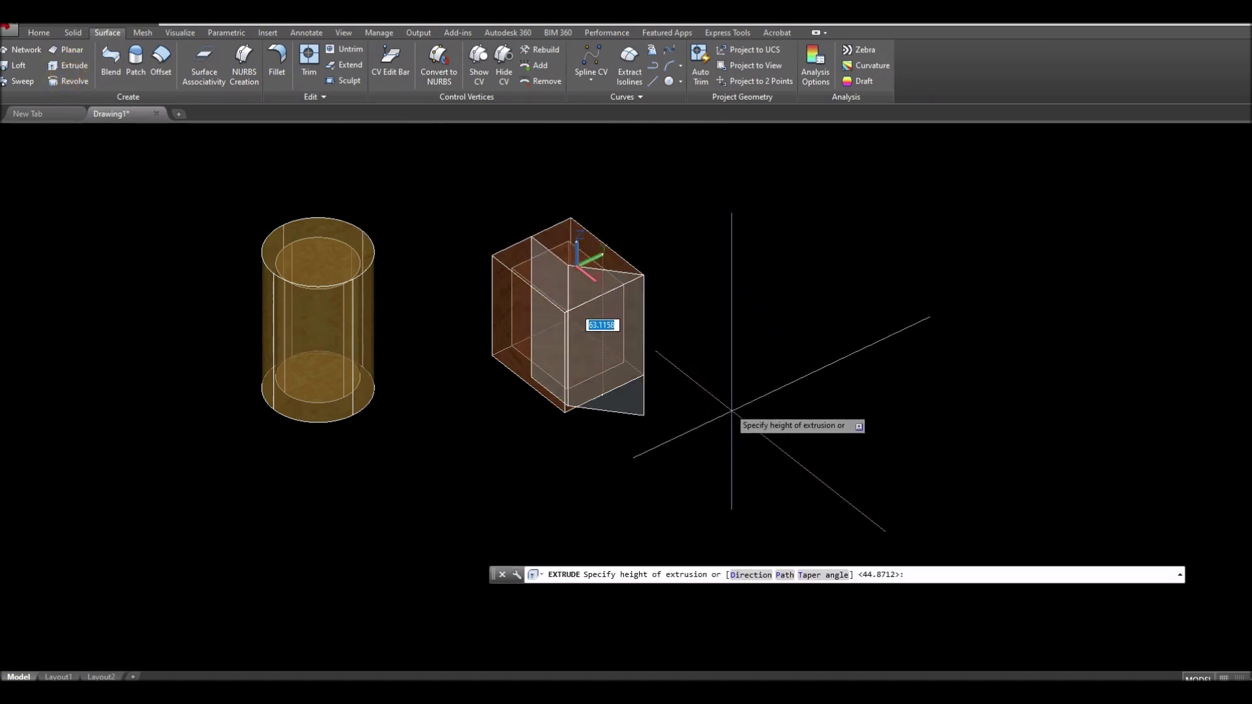
left_click(65, 134)
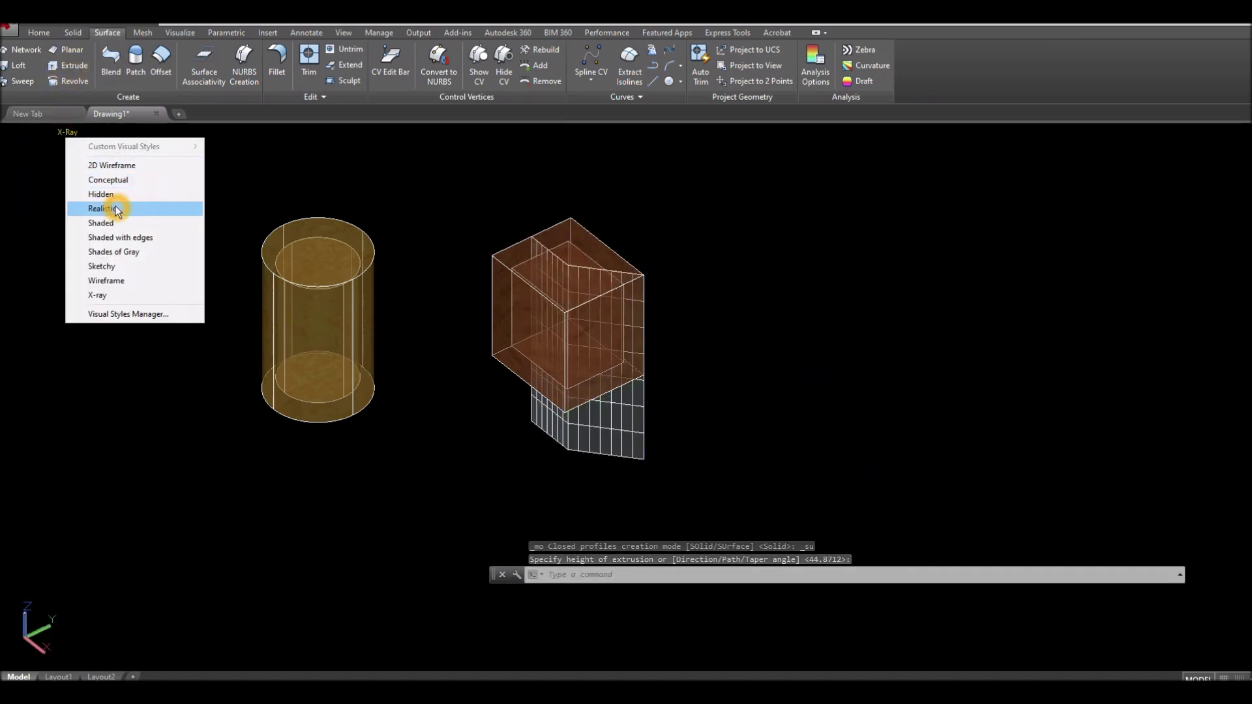
left_click(115, 209)
left_click(637, 420)
right_click(721, 266)
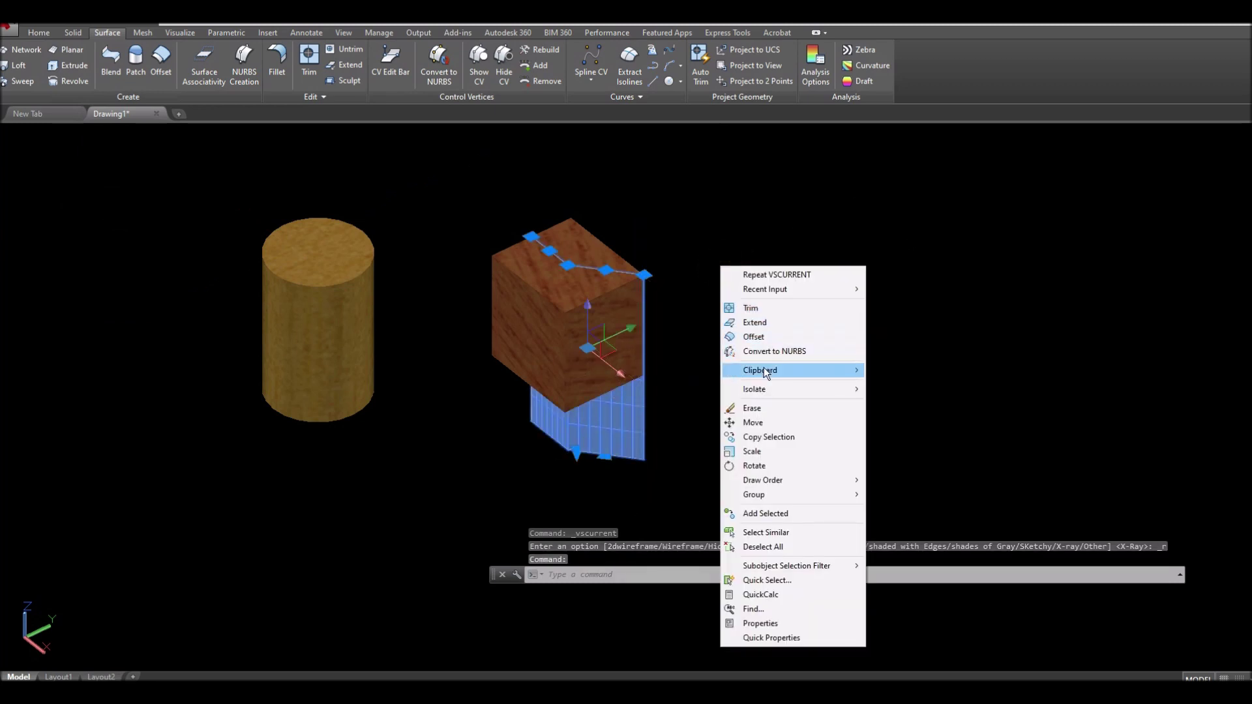
Move the zigzag surface up along Z so it cuts through the box's full height
left_click(753, 422)
left_click(760, 418)
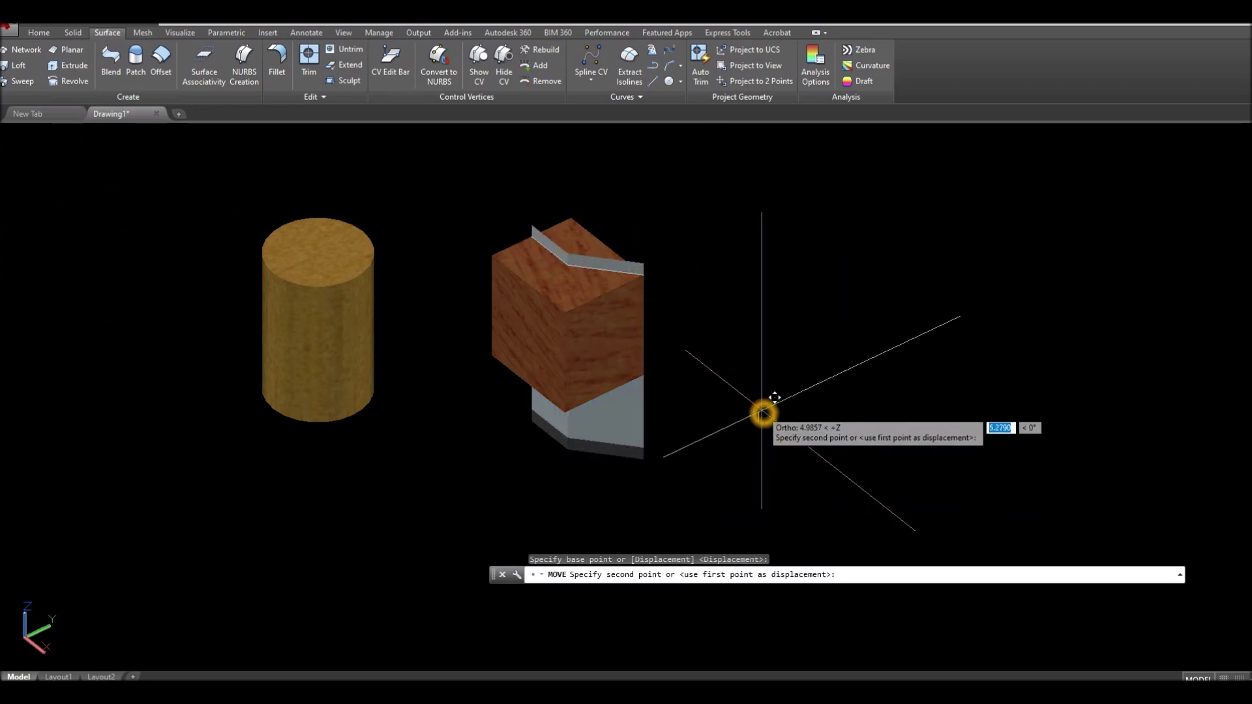
left_click(760, 393)
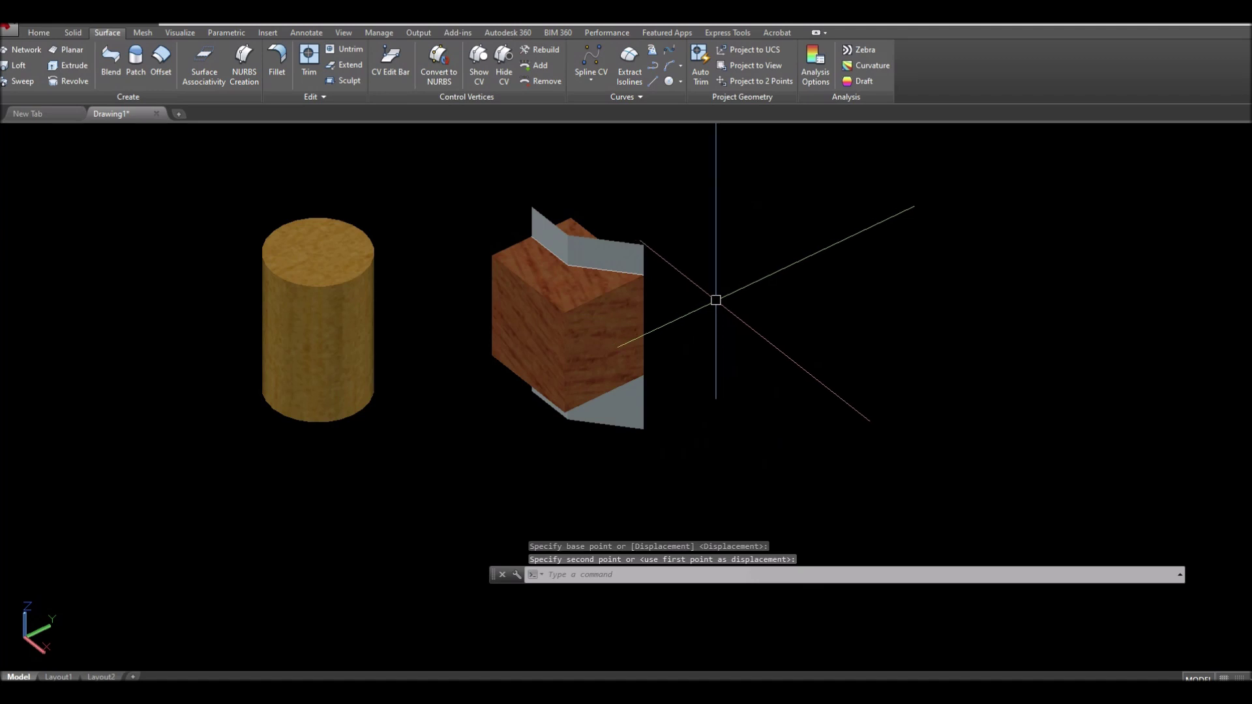
mouse_move(791, 307)
middle_mouse_down("shift")
mouse_move(755, 343)
mouse_move(657, 339)
mouse_move(769, 304)
middle_mouse_up("shift")
left_click(639, 252)
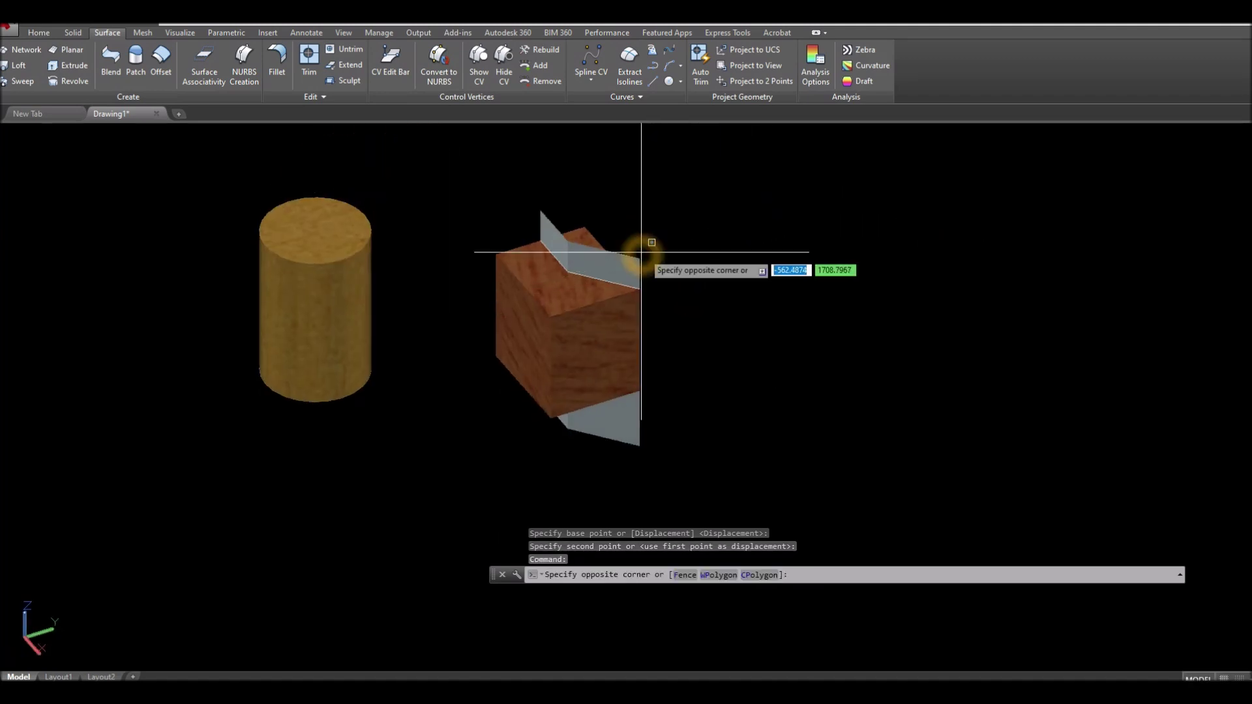
left_click(671, 240)
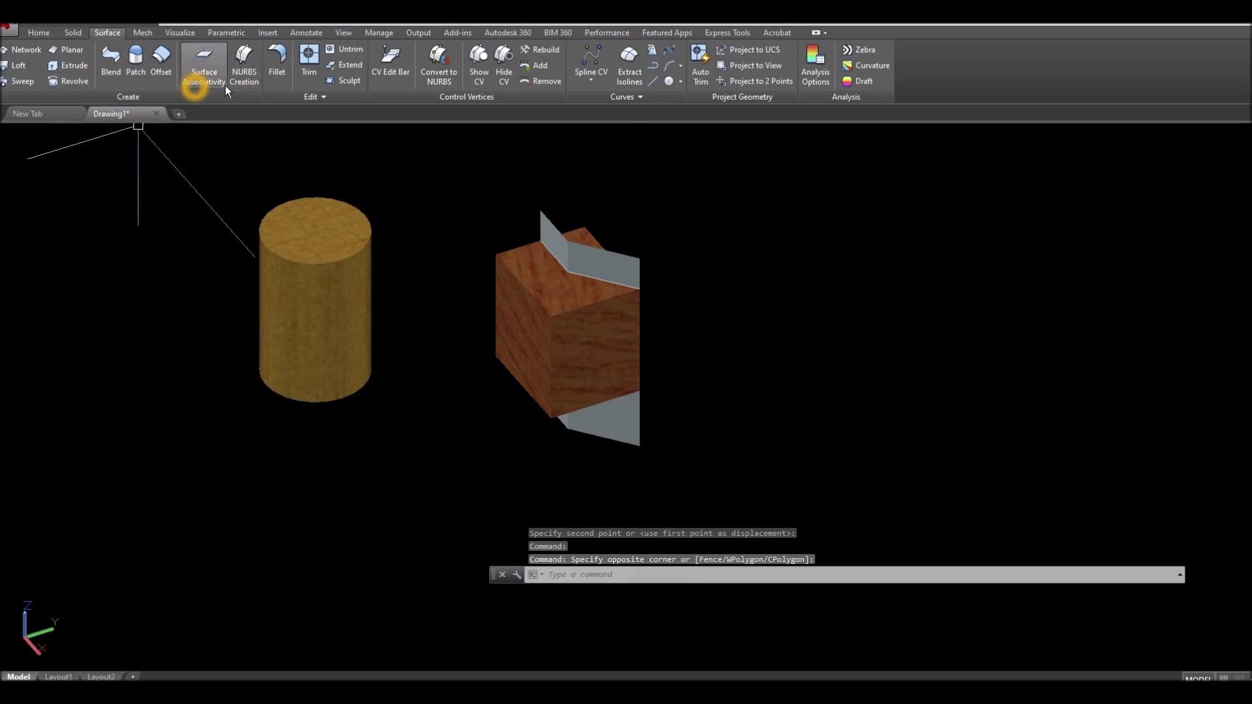
left_click(37, 34)
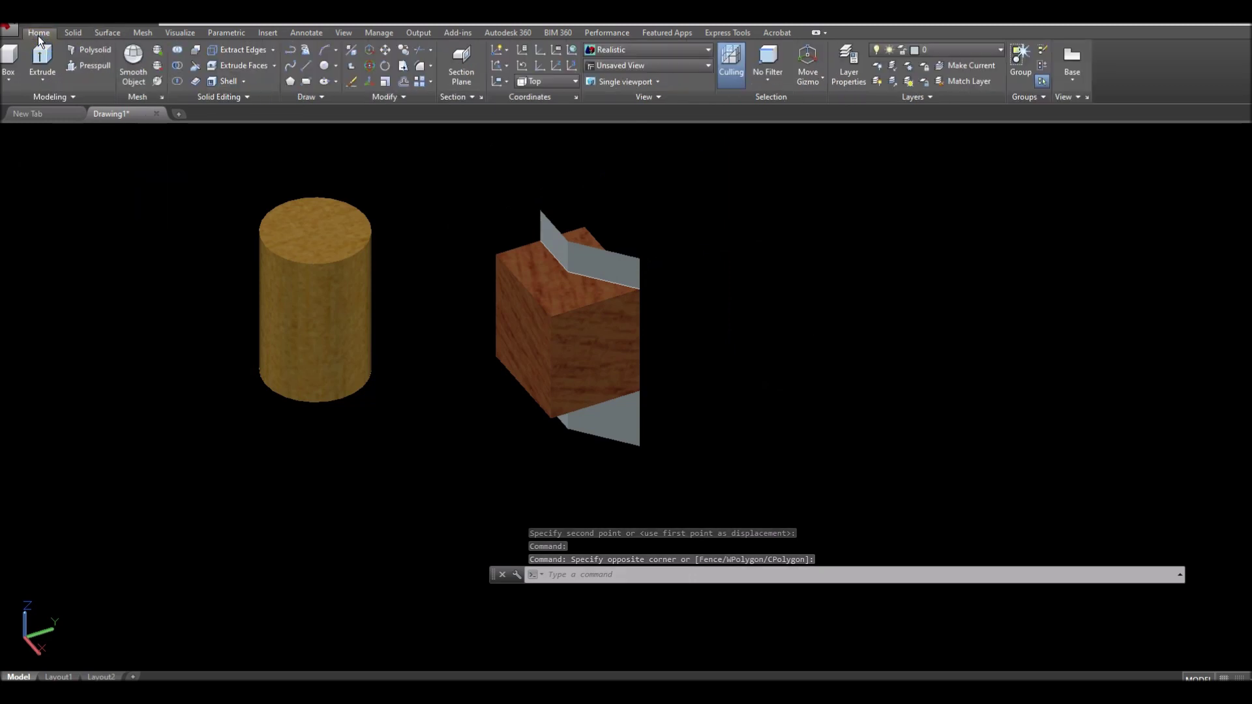
Slice the wooden box using the Surface option with the zigzag surface as cutter
left_click(196, 80)
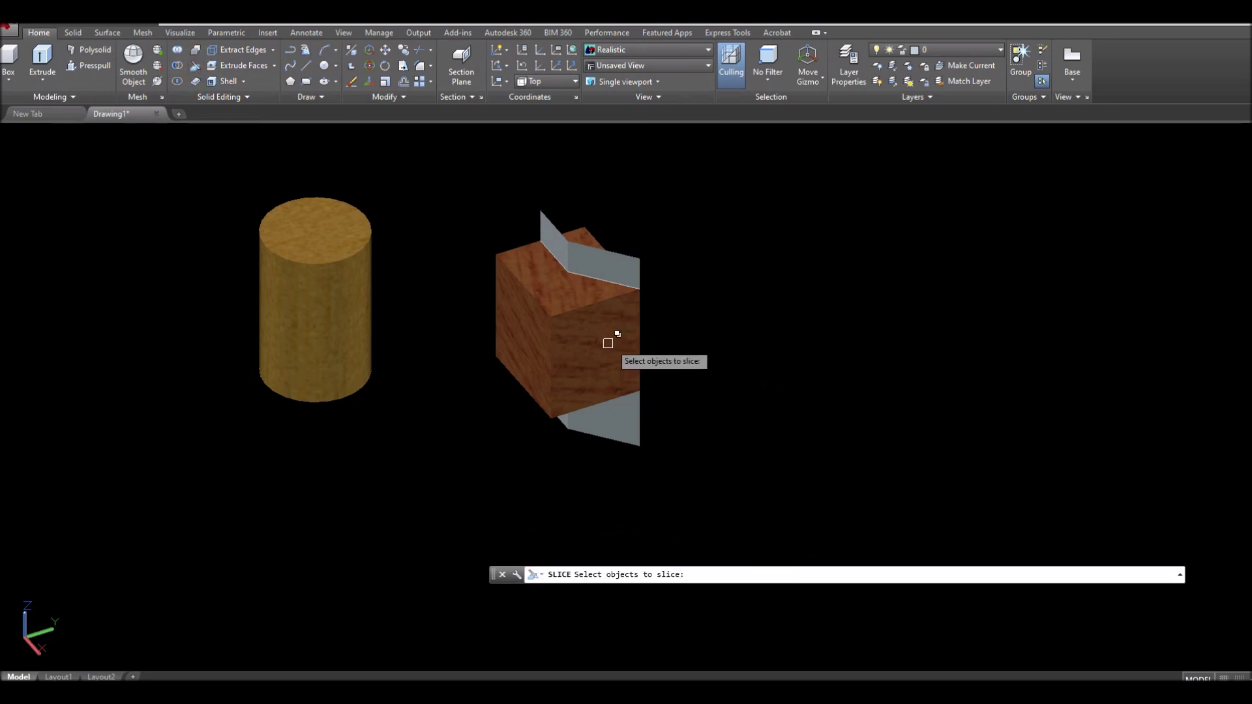
left_click(568, 330)
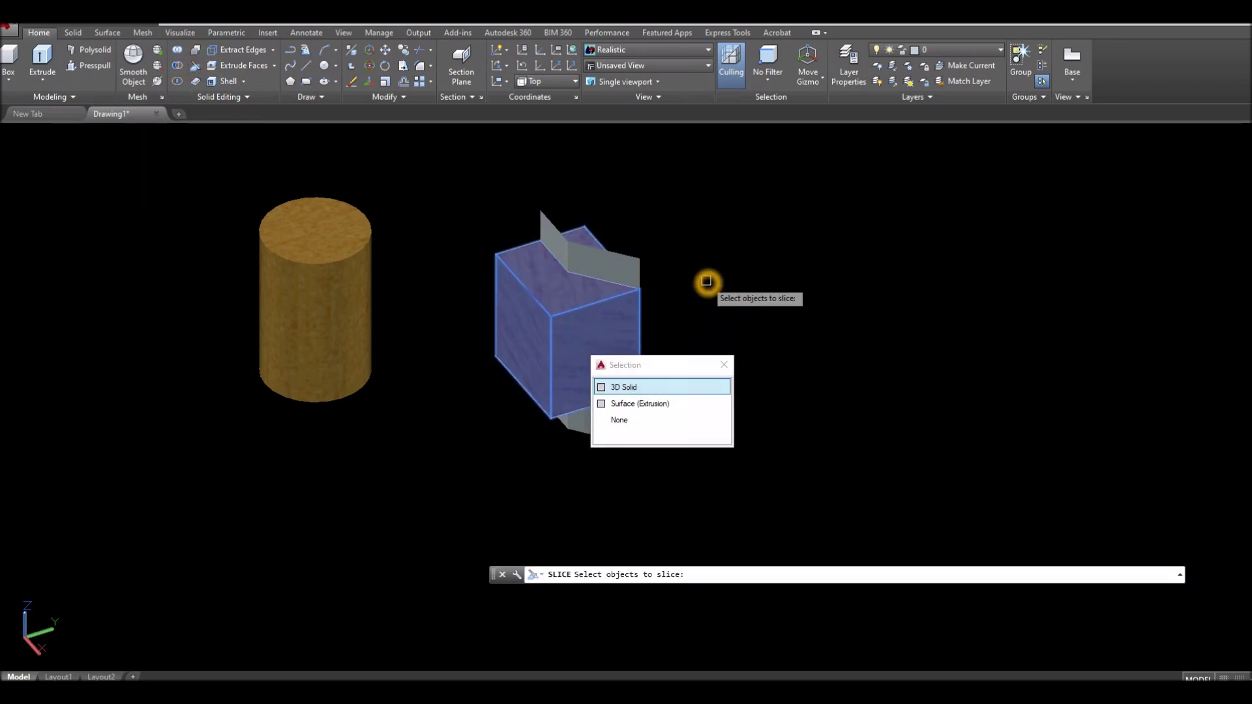
key("Return")
key("Return")
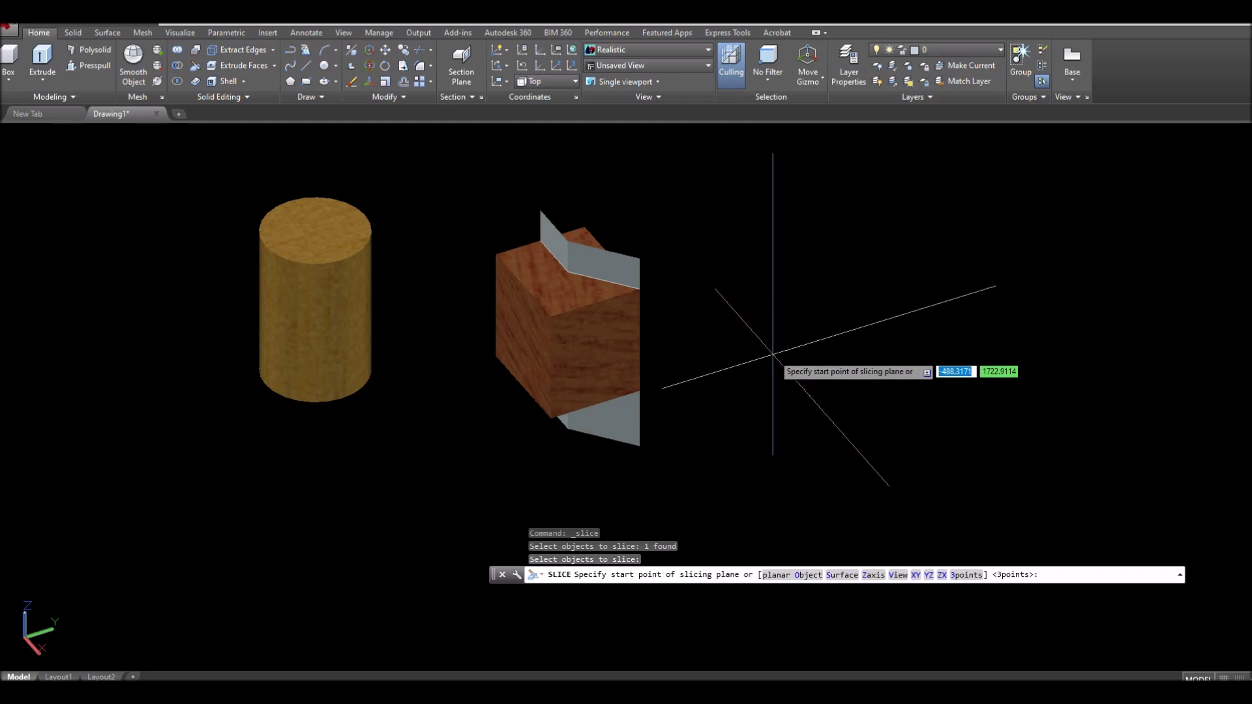
left_click(841, 575)
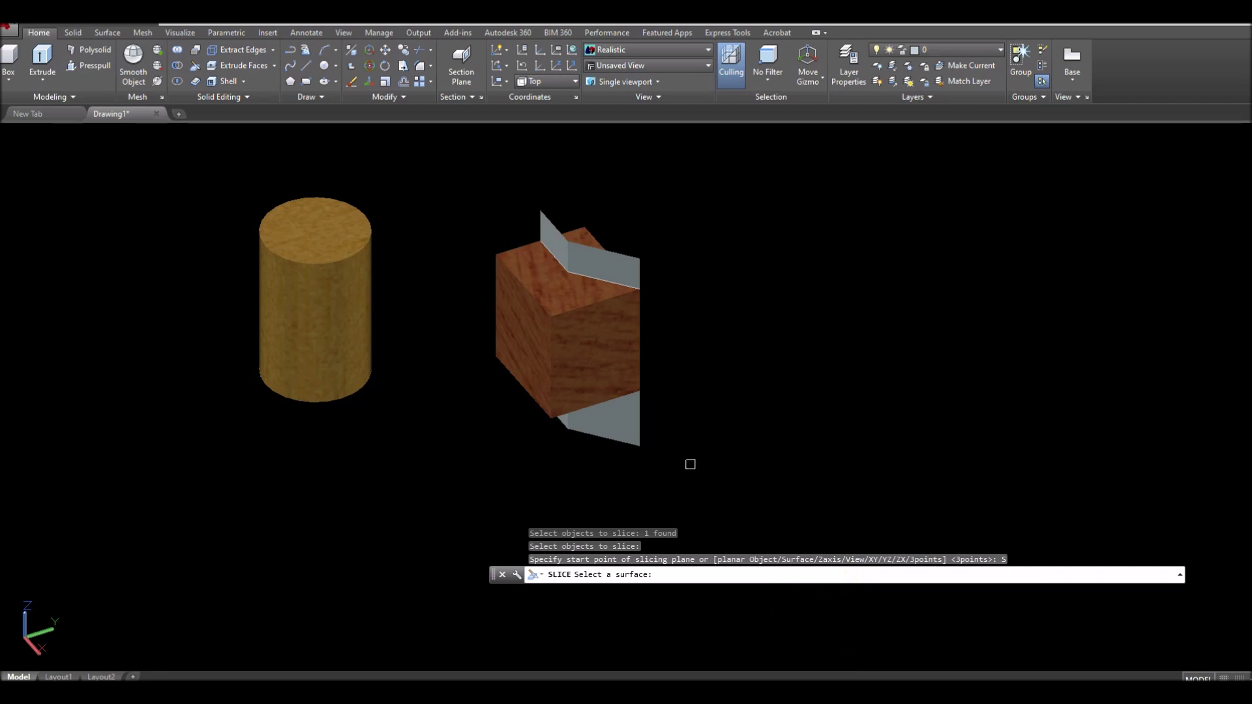
left_click(644, 431)
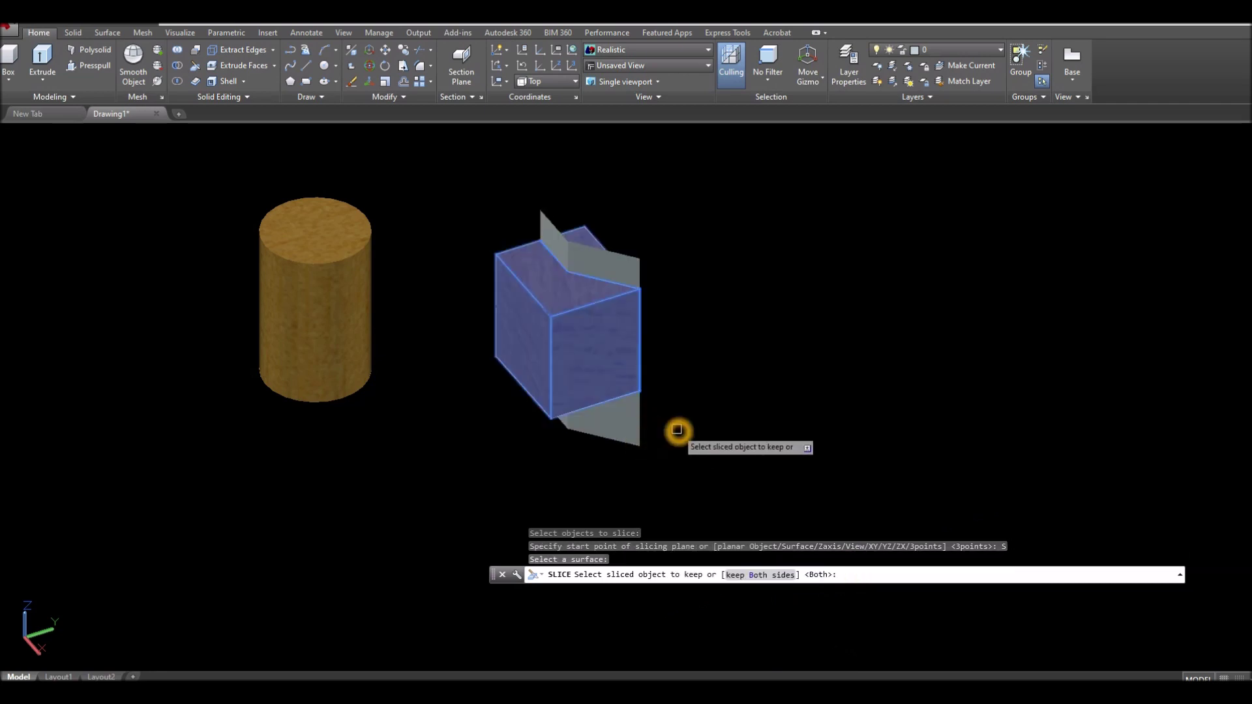
Keep both sliced halves and move the right-hand piece off to the right
left_click(751, 574)
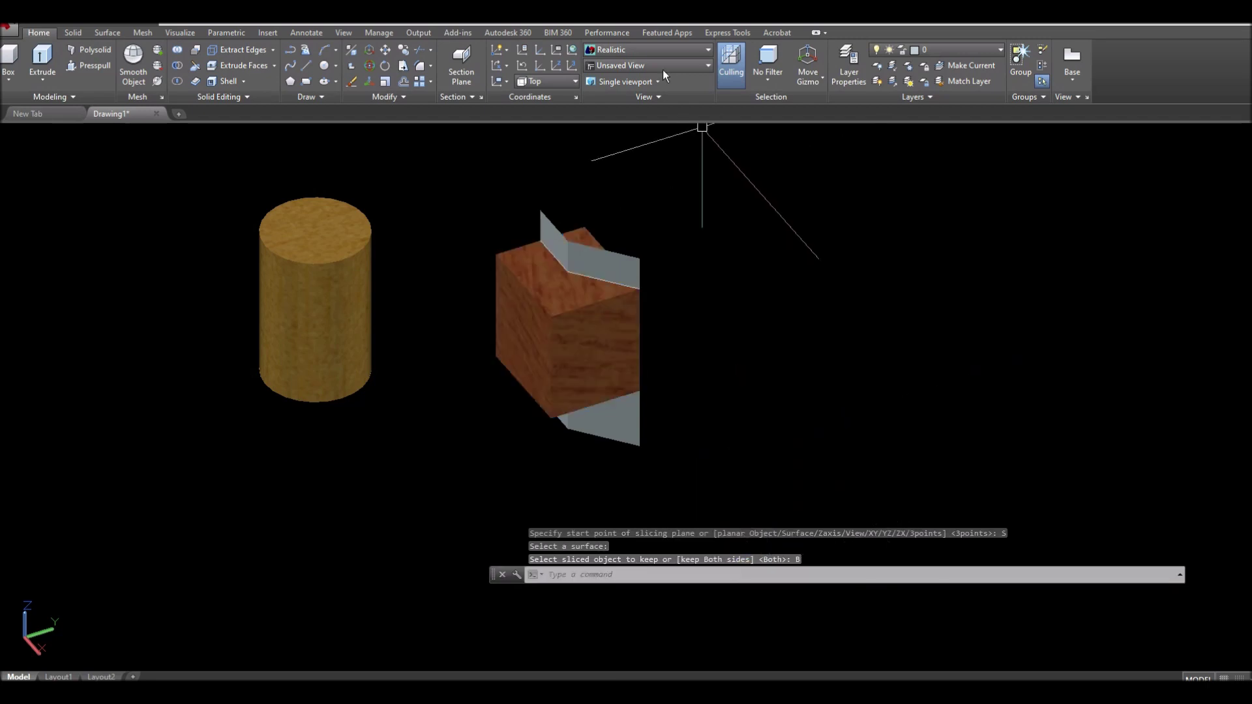
left_click(596, 228)
left_click(591, 229)
right_click(660, 184)
left_click(690, 280)
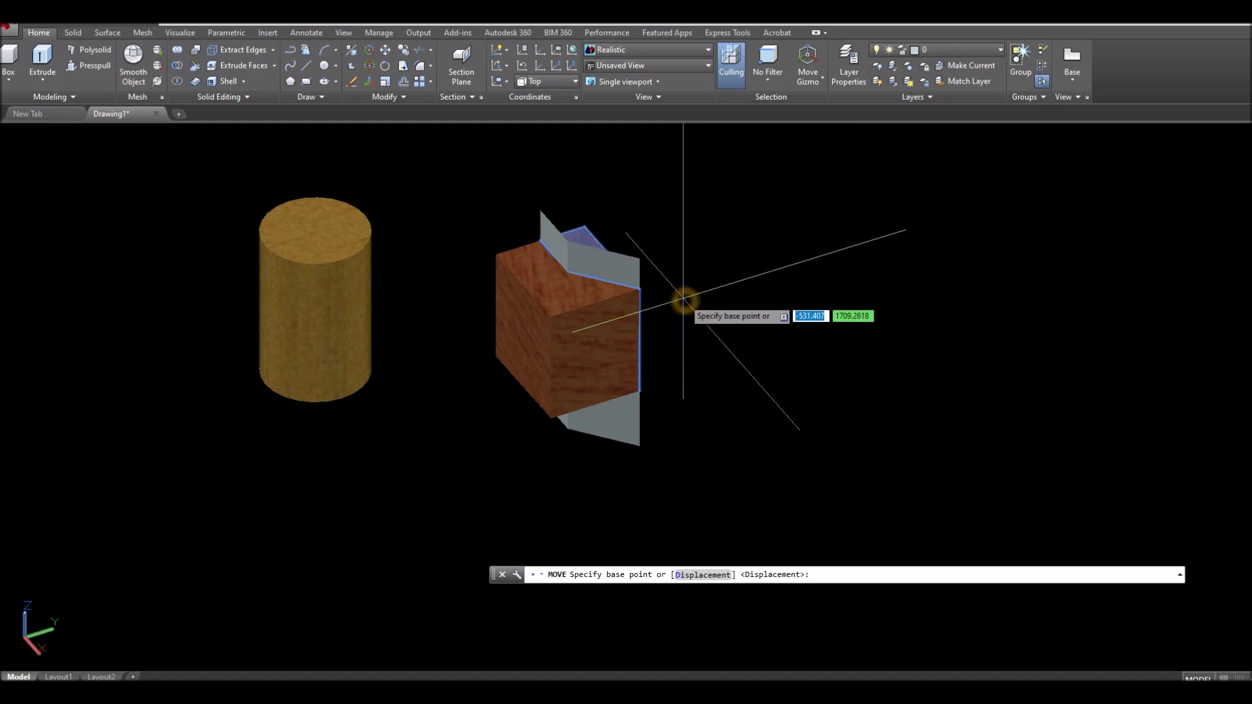
left_click(687, 298)
left_click(796, 271)
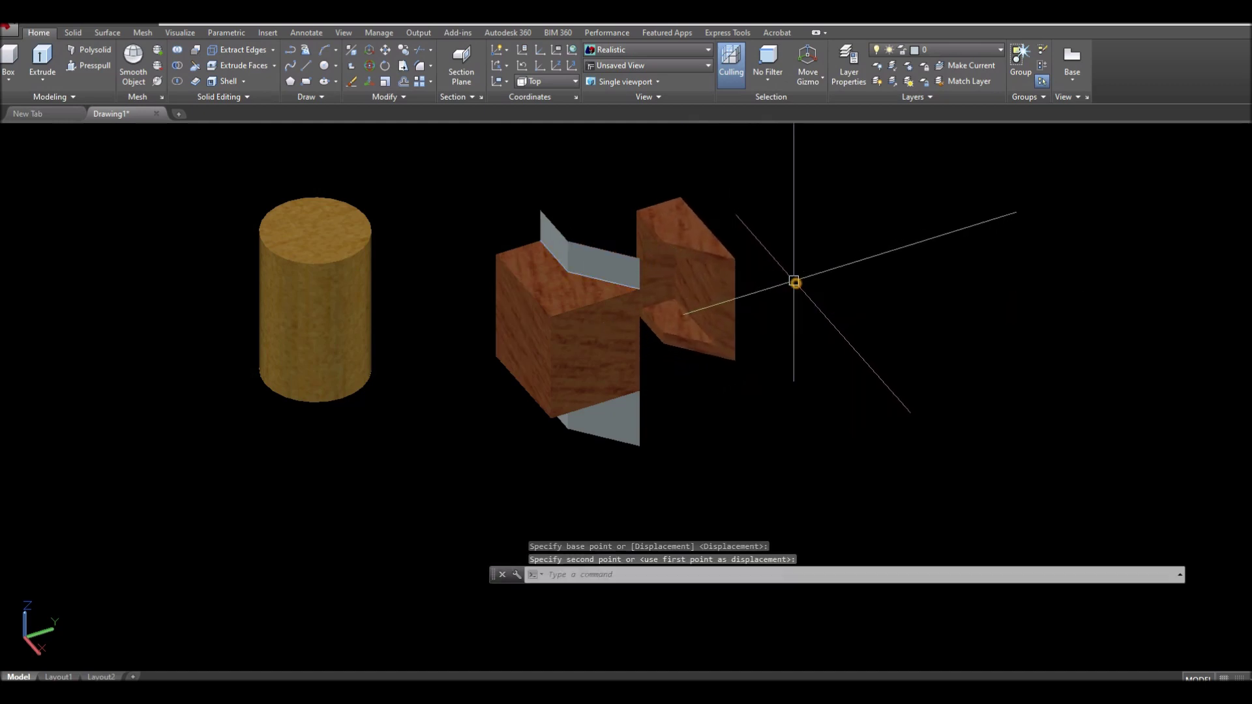
Move the remaining box half away from the cutting surface
left_click(581, 327)
right_click(798, 232)
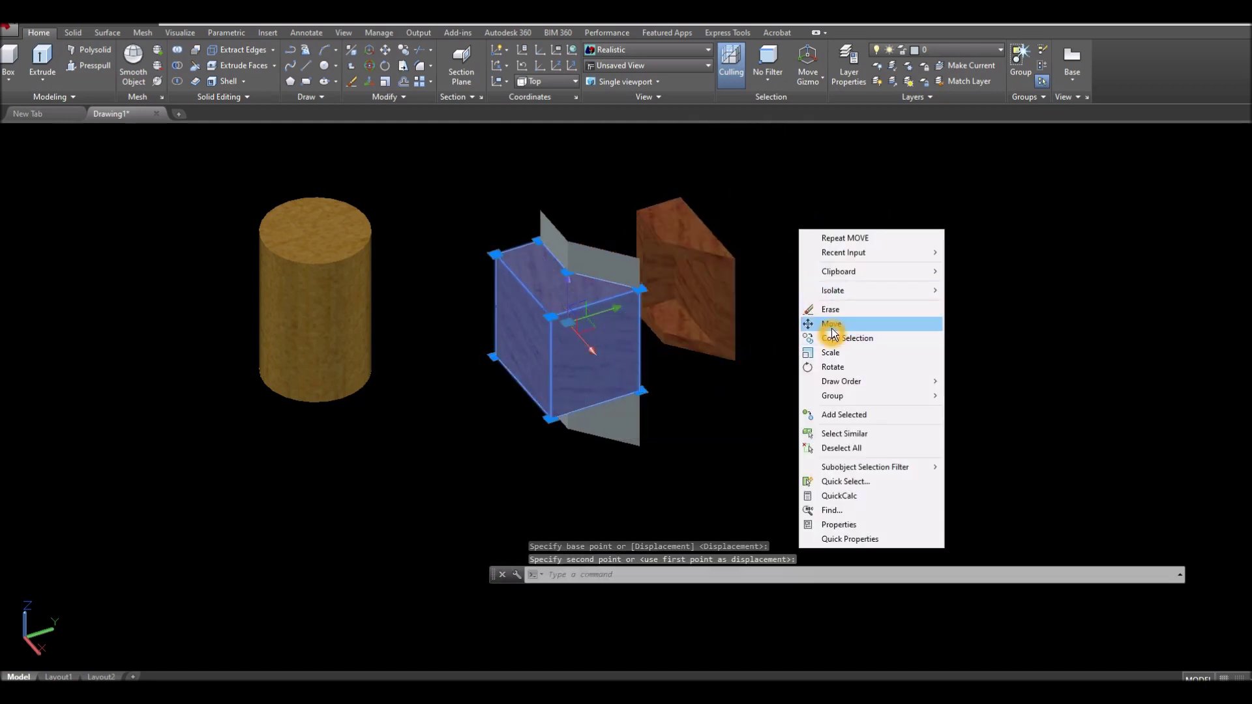
left_click(827, 324)
left_click(838, 326)
left_click(808, 333)
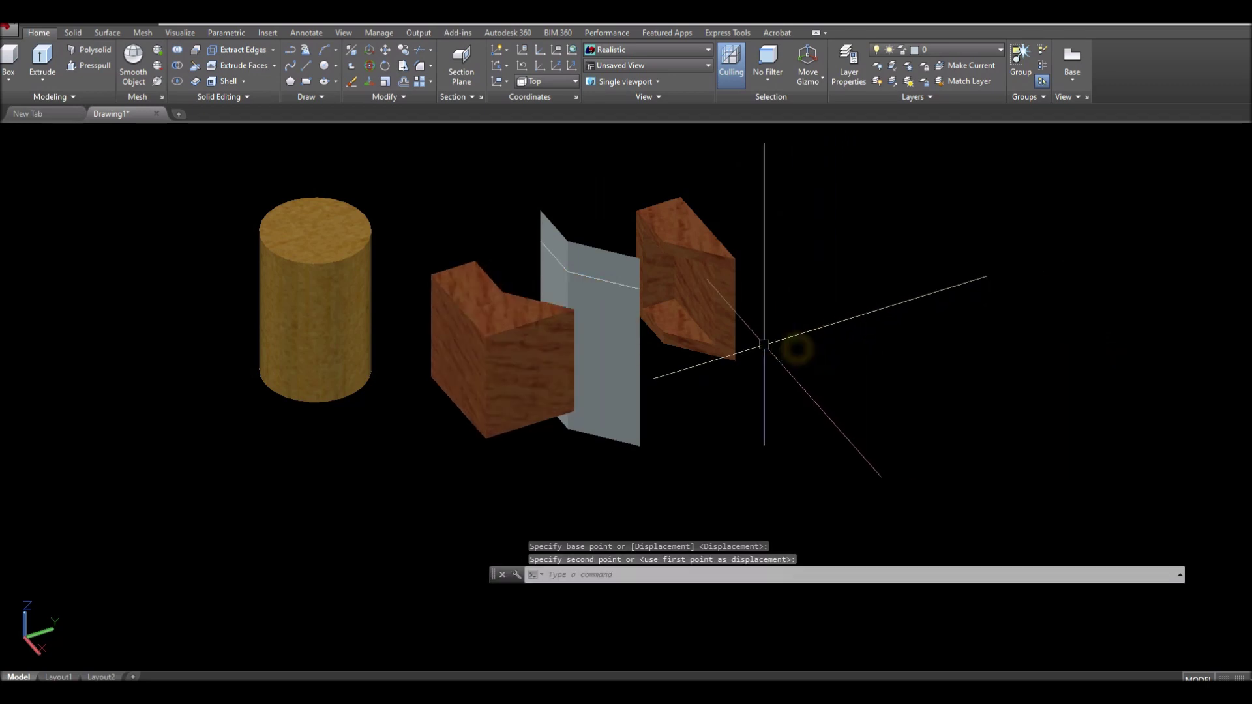
Delete the zigzag cutting surface and its leftover polyline
left_click(606, 326)
key("Delete")
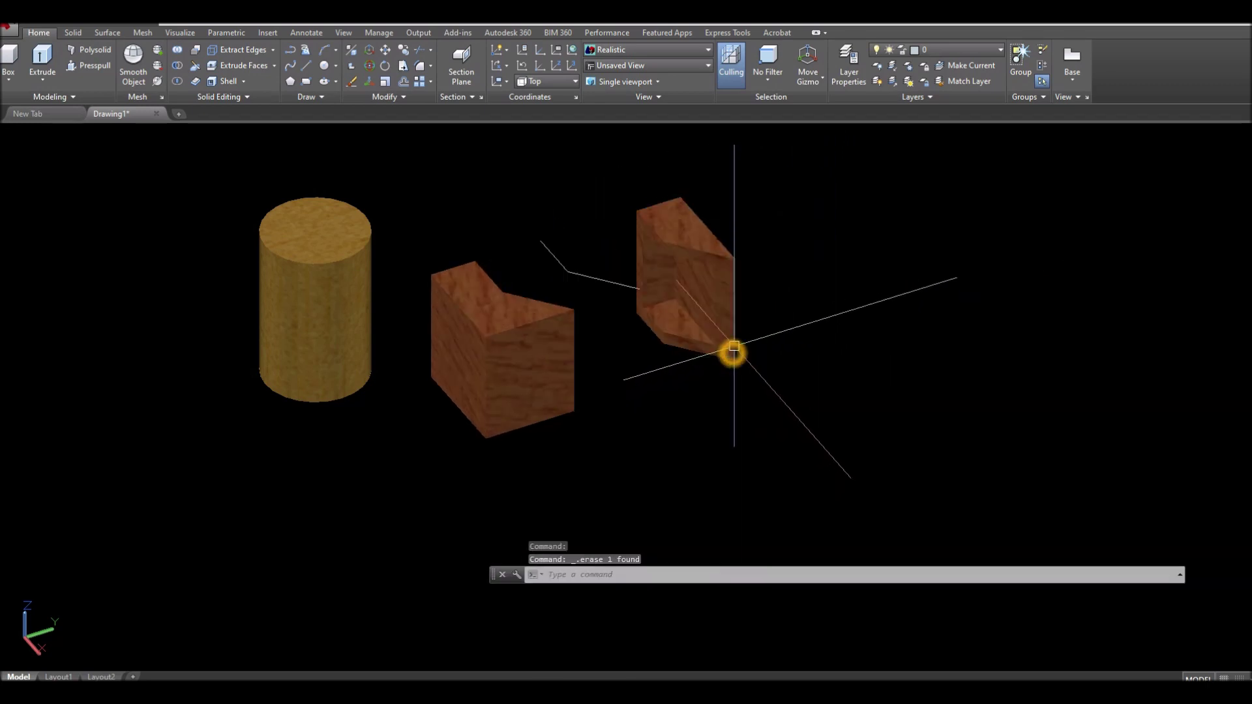
left_click(590, 279)
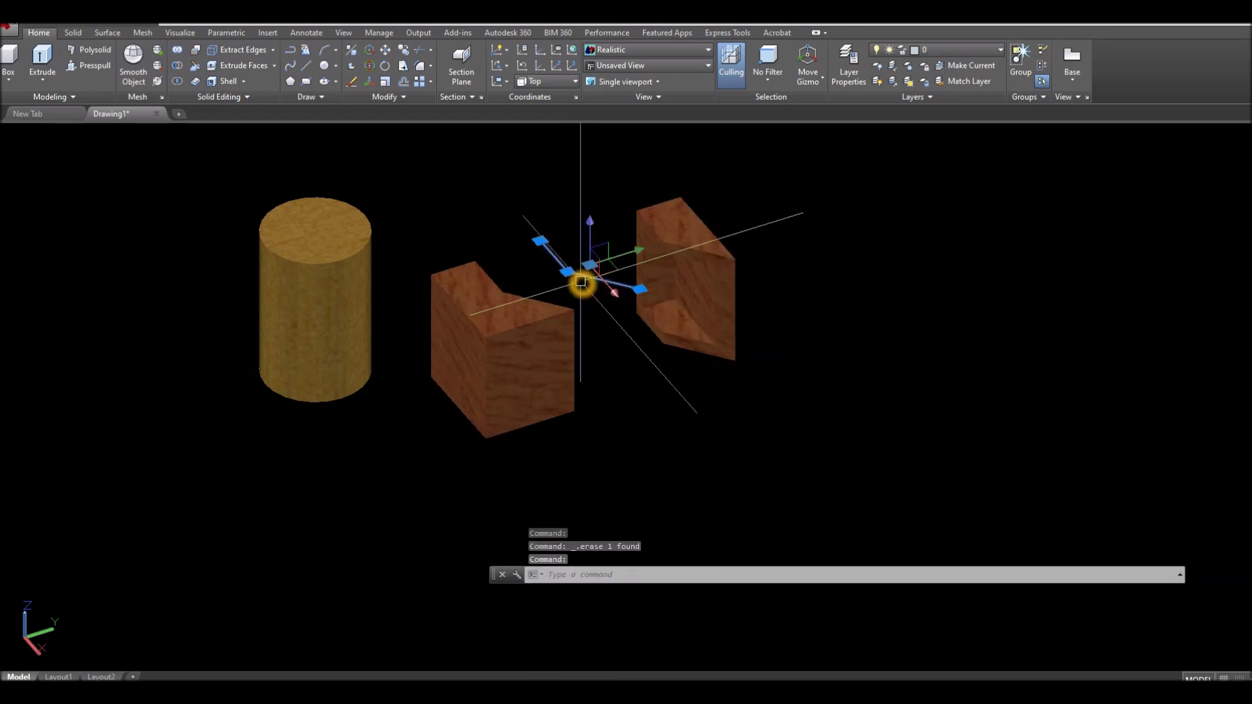
key("Delete")
mouse_move(763, 292)
middle_mouse_down("shift")
mouse_move(732, 316)
mouse_move(559, 310)
mouse_move(492, 254)
mouse_move(603, 226)
mouse_move(760, 287)
middle_mouse_up("shift")
left_click(370, 255)
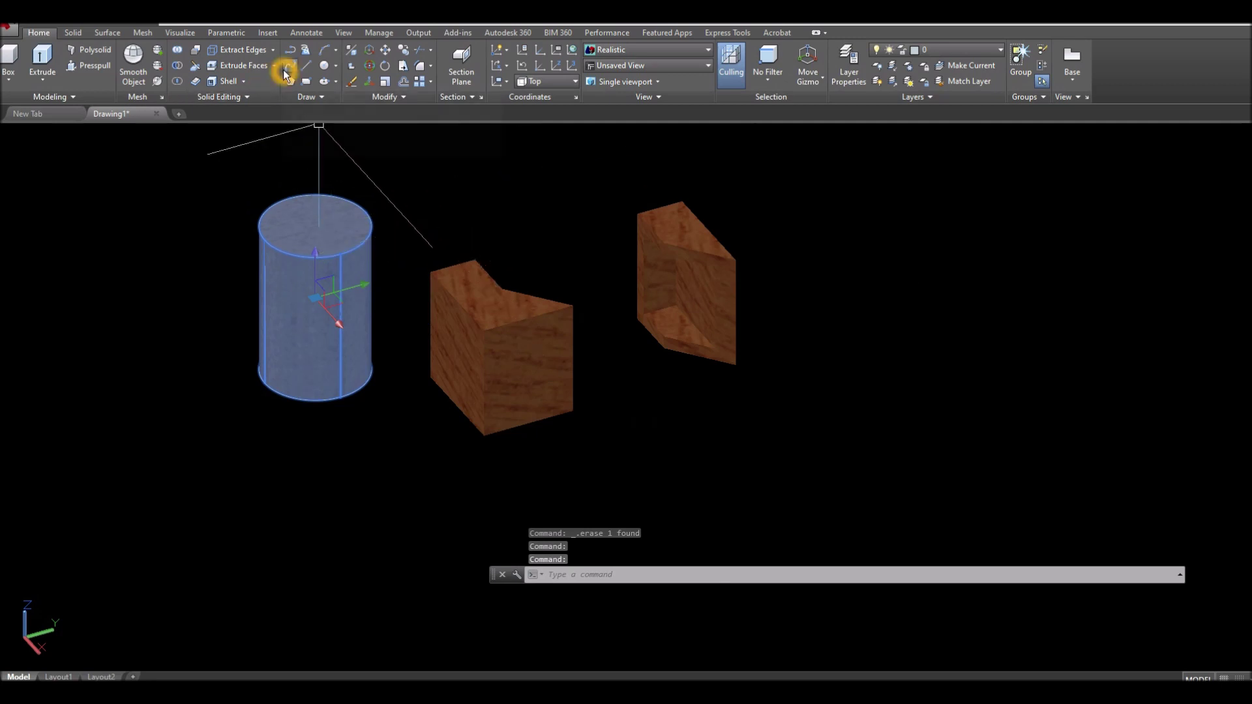
key("Escape")
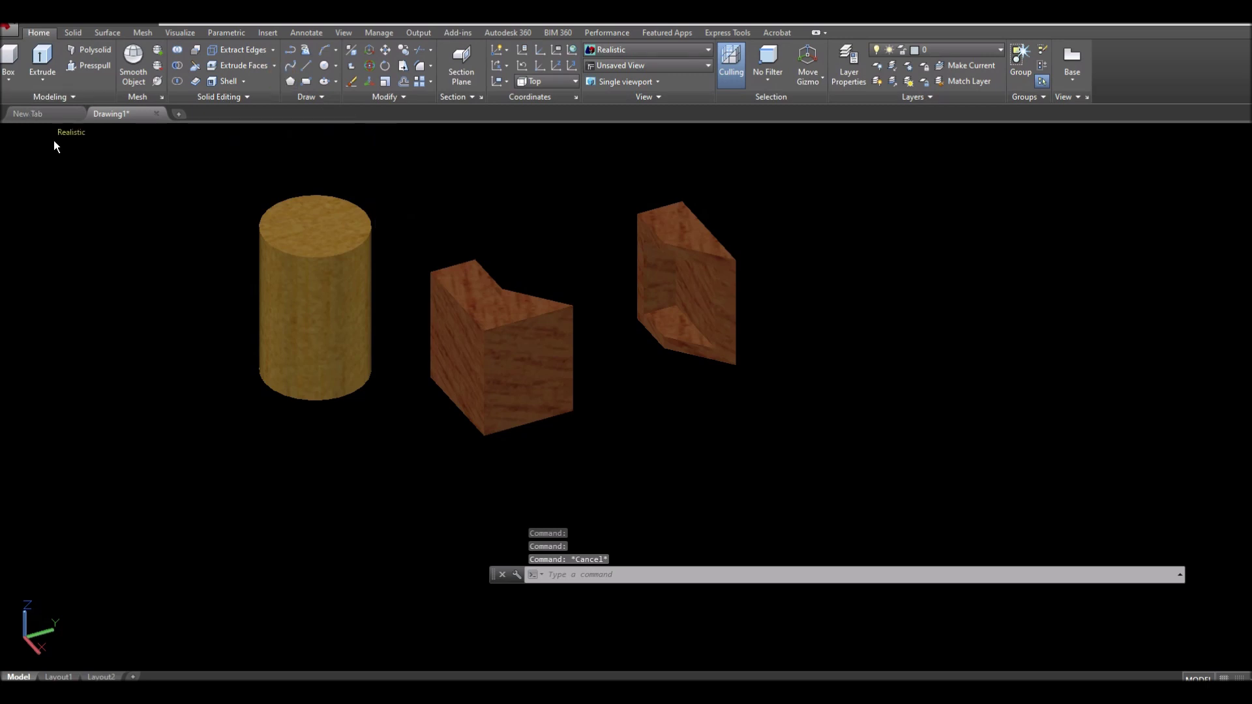
In X-ray view, draw a three-point spline across the hollow cylinder's top and select it
left_click(67, 133)
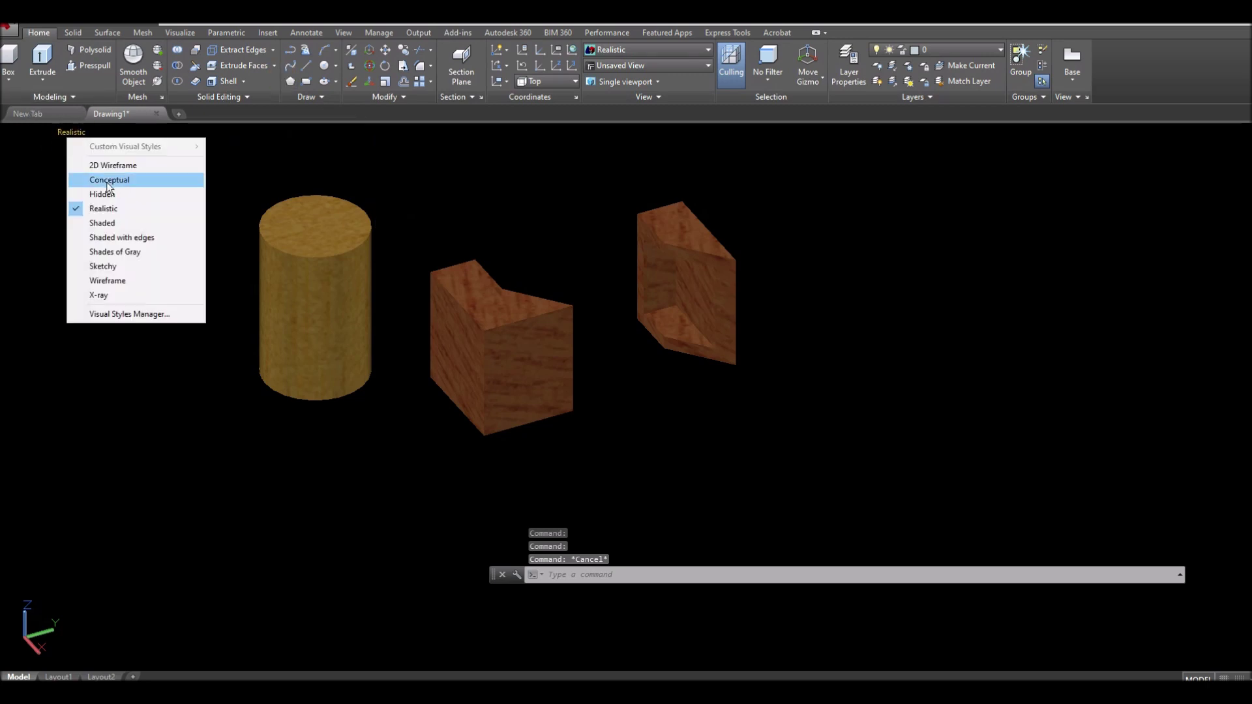
left_click(99, 296)
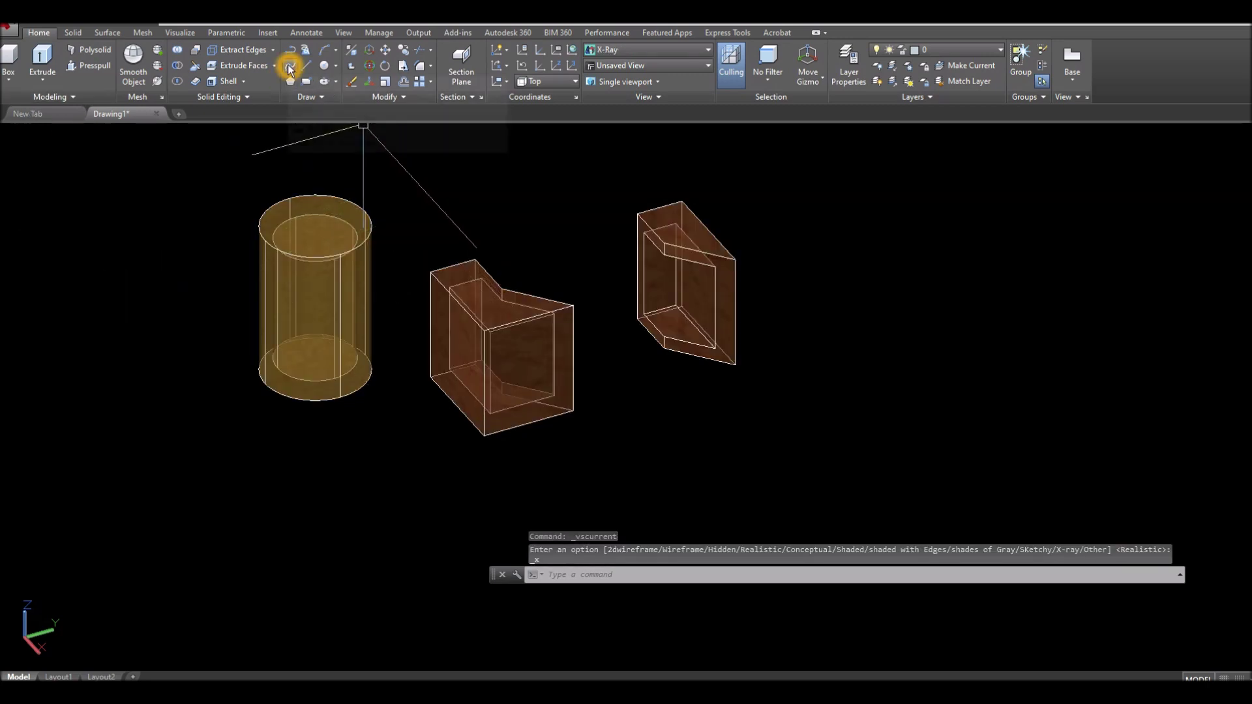
left_click(291, 68)
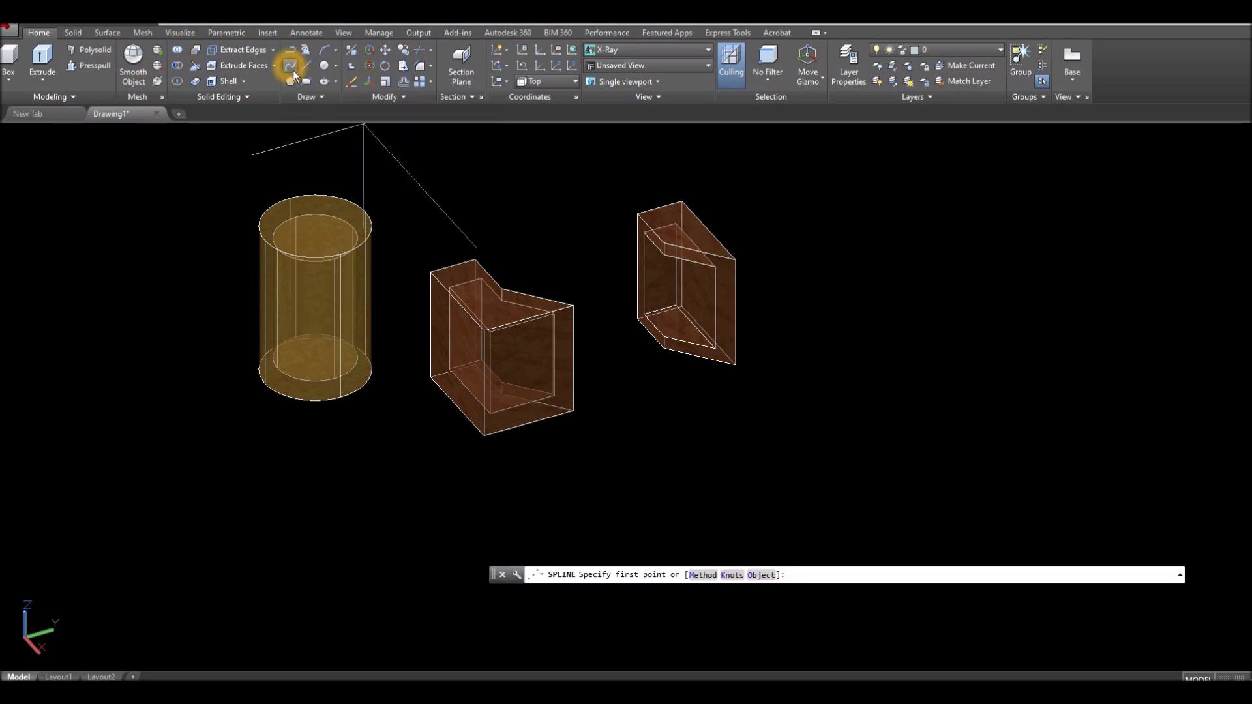
left_click(290, 198)
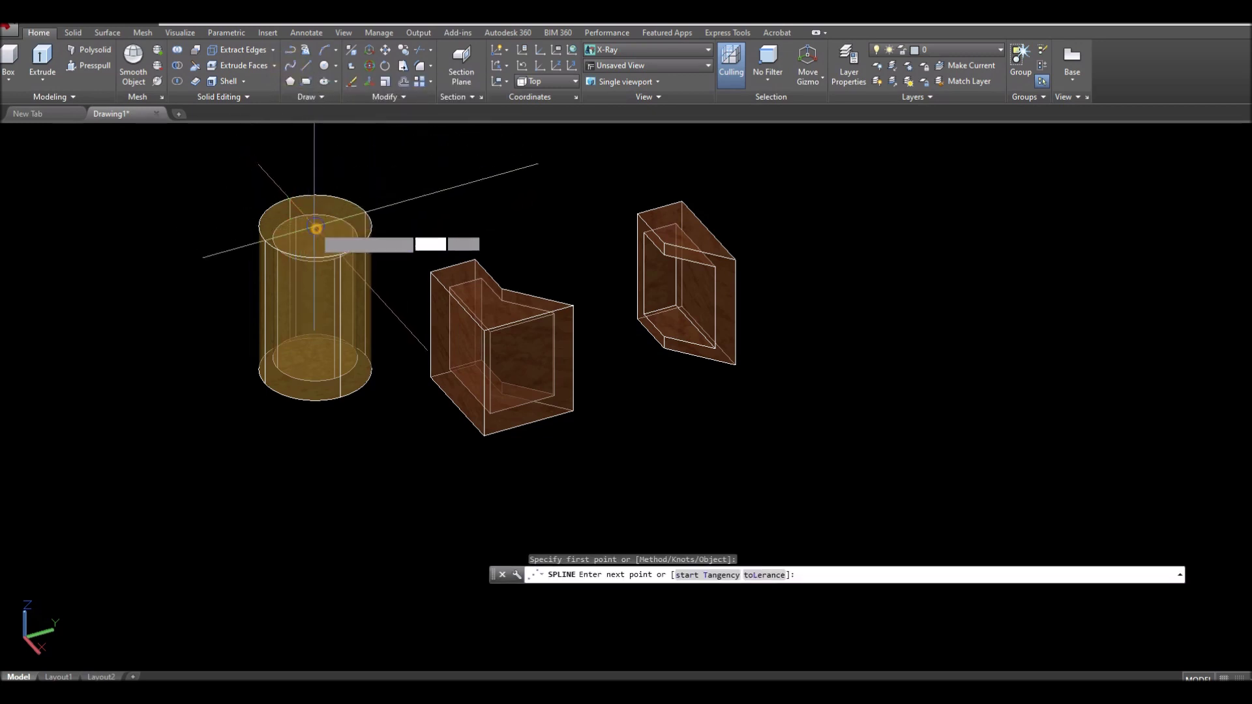
left_click(315, 229)
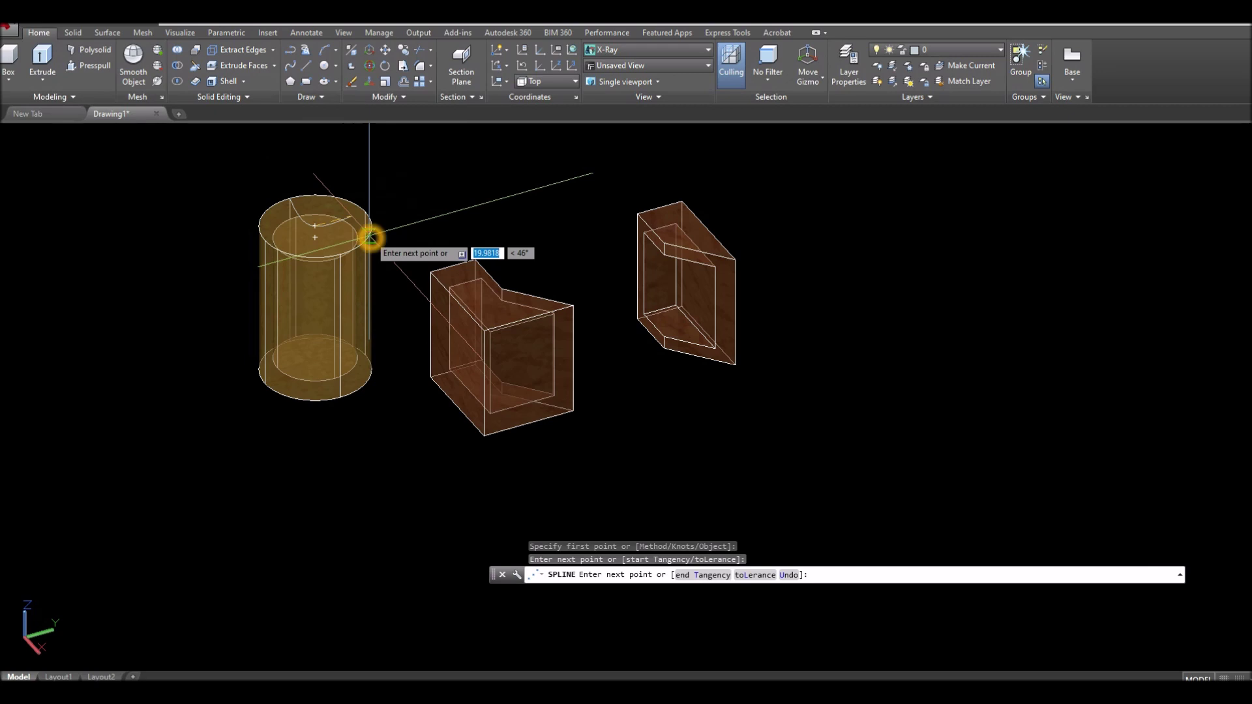
left_click(401, 226)
right_click(403, 212)
left_click(423, 220)
middle_click_drag(408, 206, 381, 196, "shift")
left_click(343, 199)
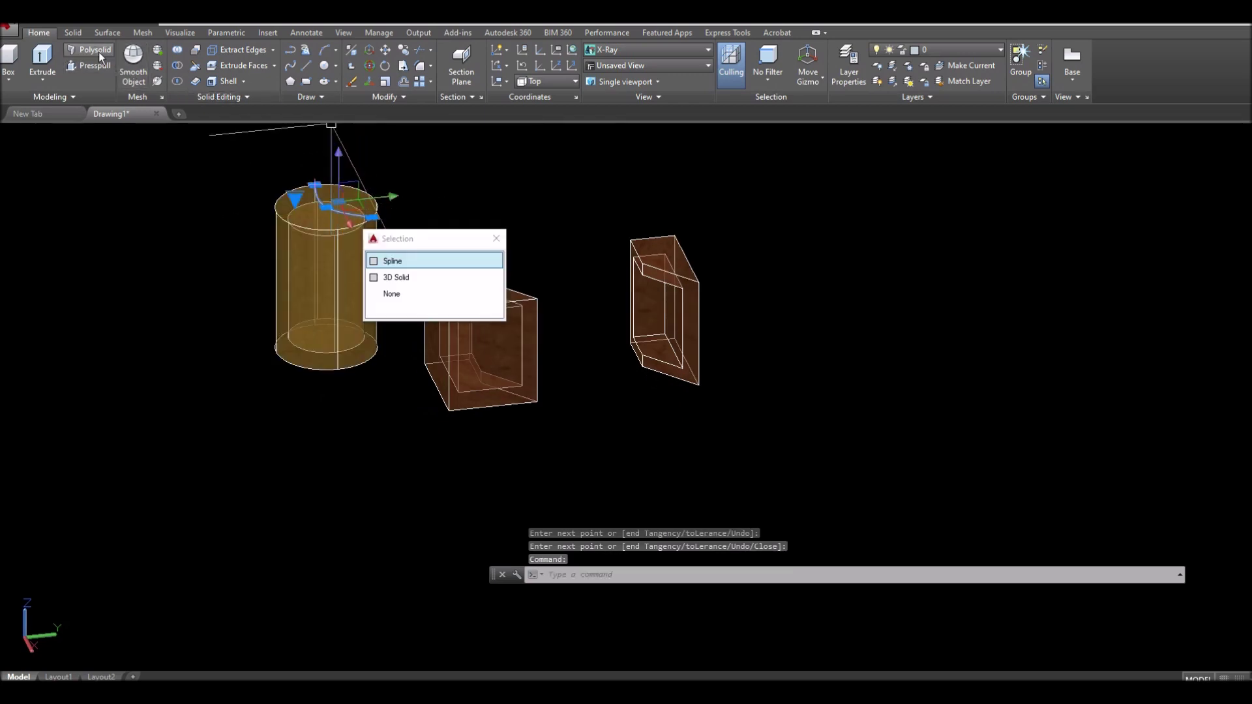
Extrude the spline into a surface reaching below the cylinder
left_click(103, 31)
left_click(68, 64)
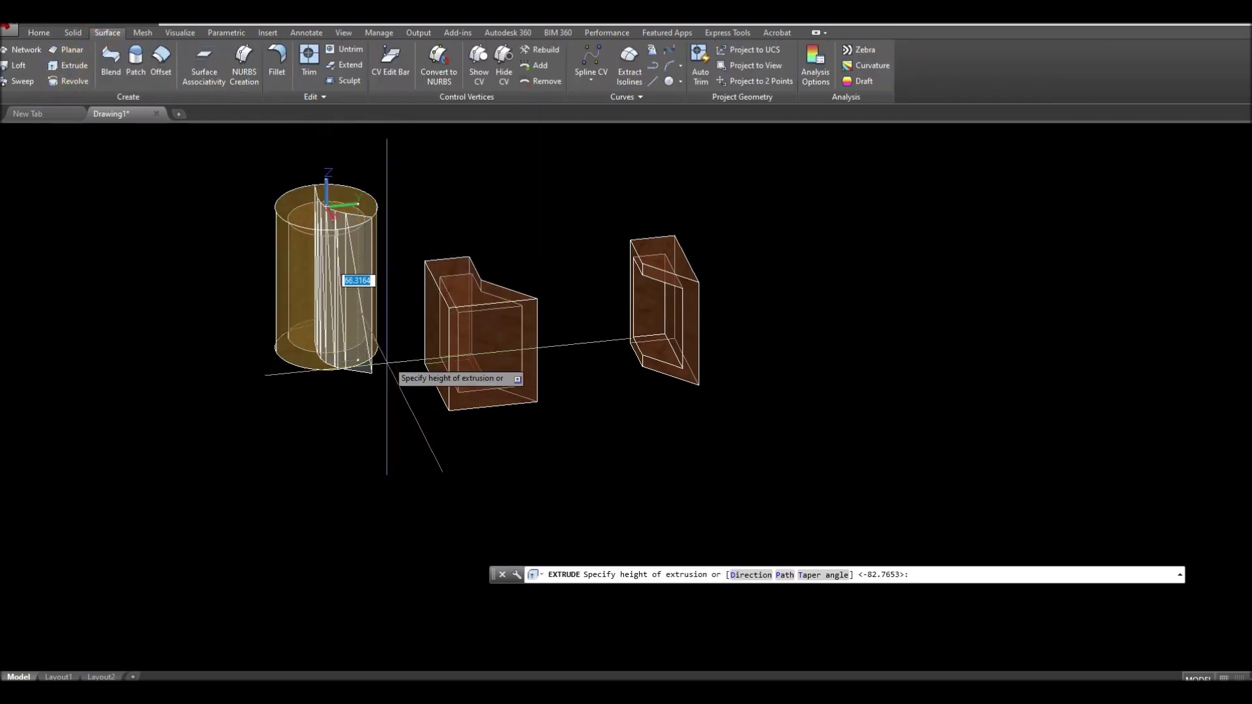
left_click(393, 468)
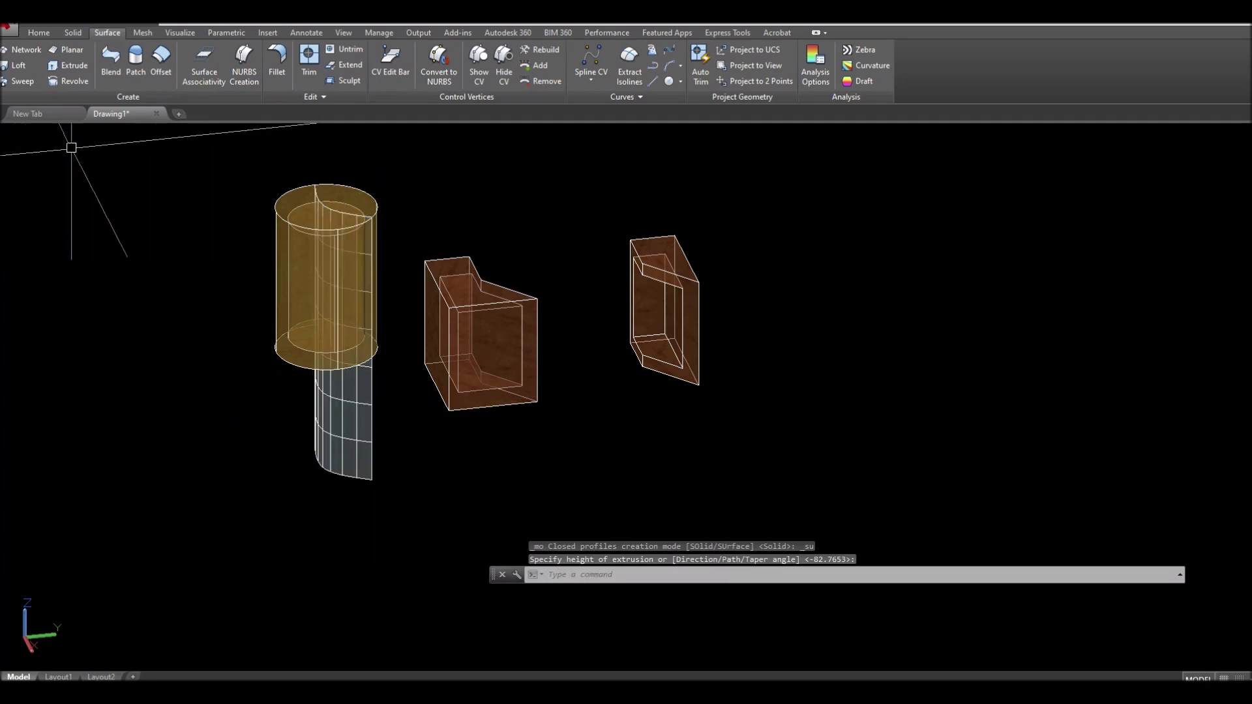
Switch the visual style to Realistic to show the wood textures
left_click(52, 139)
left_click(76, 134)
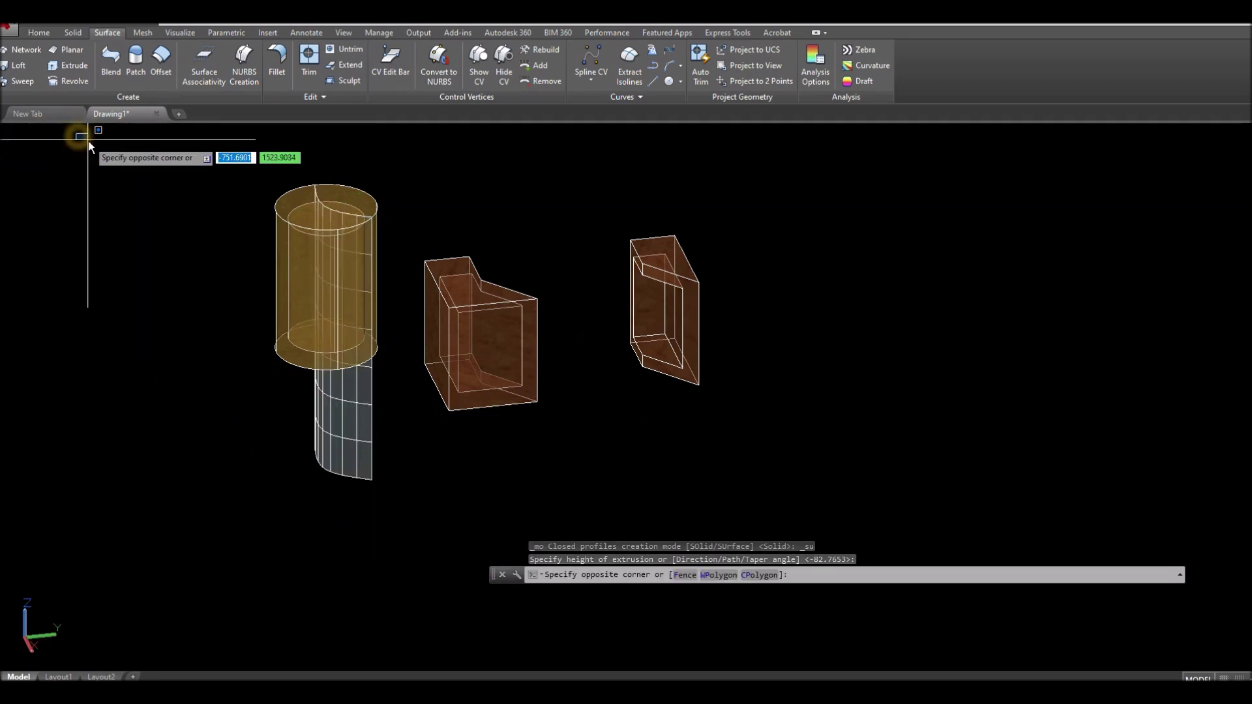
left_click(73, 132)
left_click(72, 132)
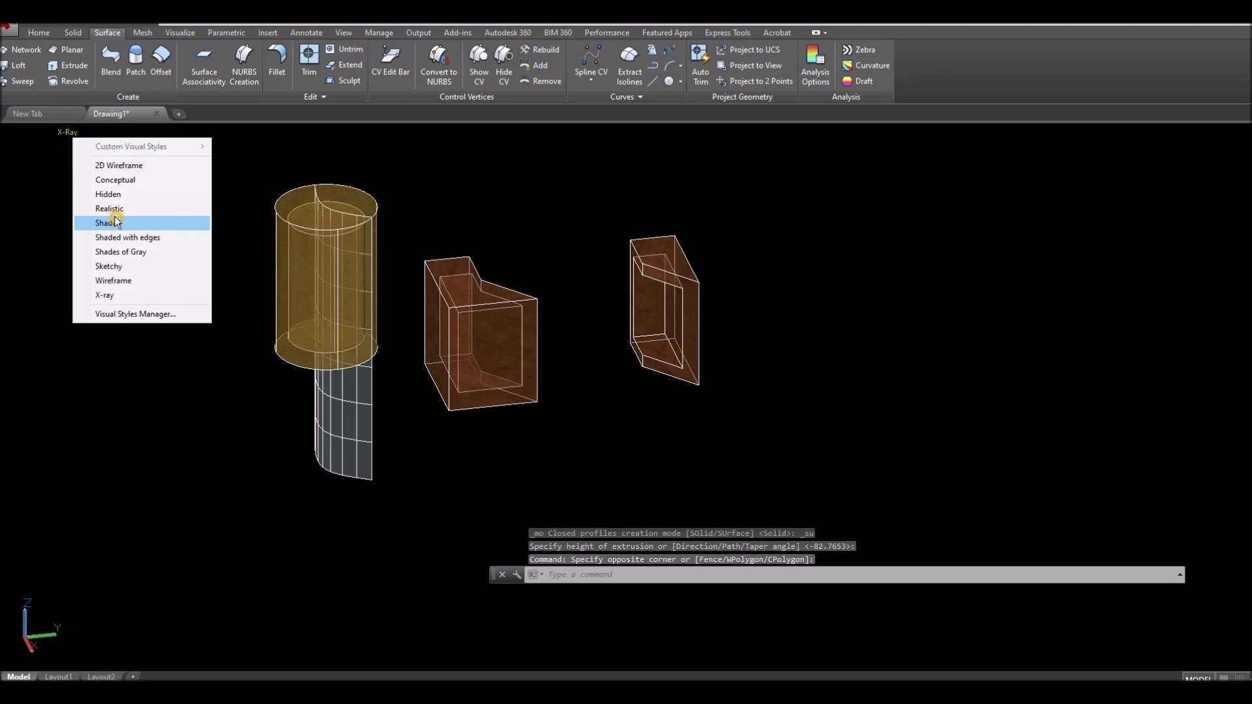
left_click(104, 218)
left_click(83, 136)
left_click(104, 206)
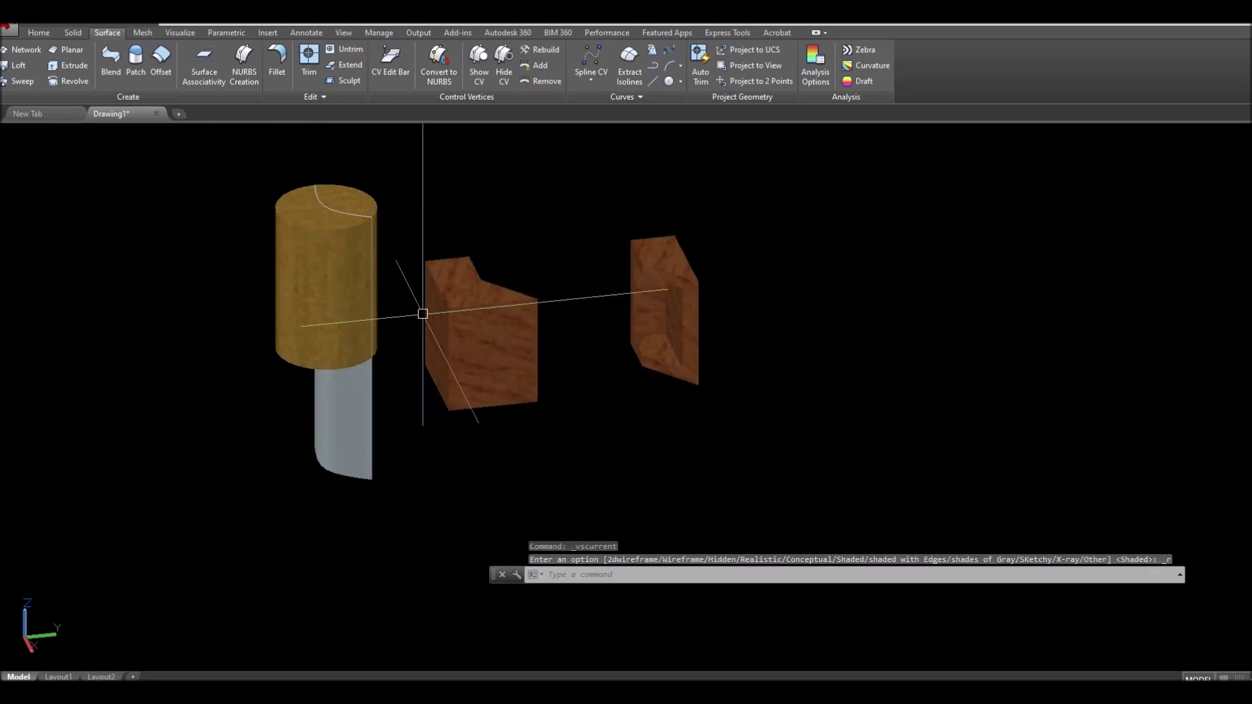
Move the extruded surface upward so it passes fully through the cylinder
left_click(362, 413)
right_click(510, 202)
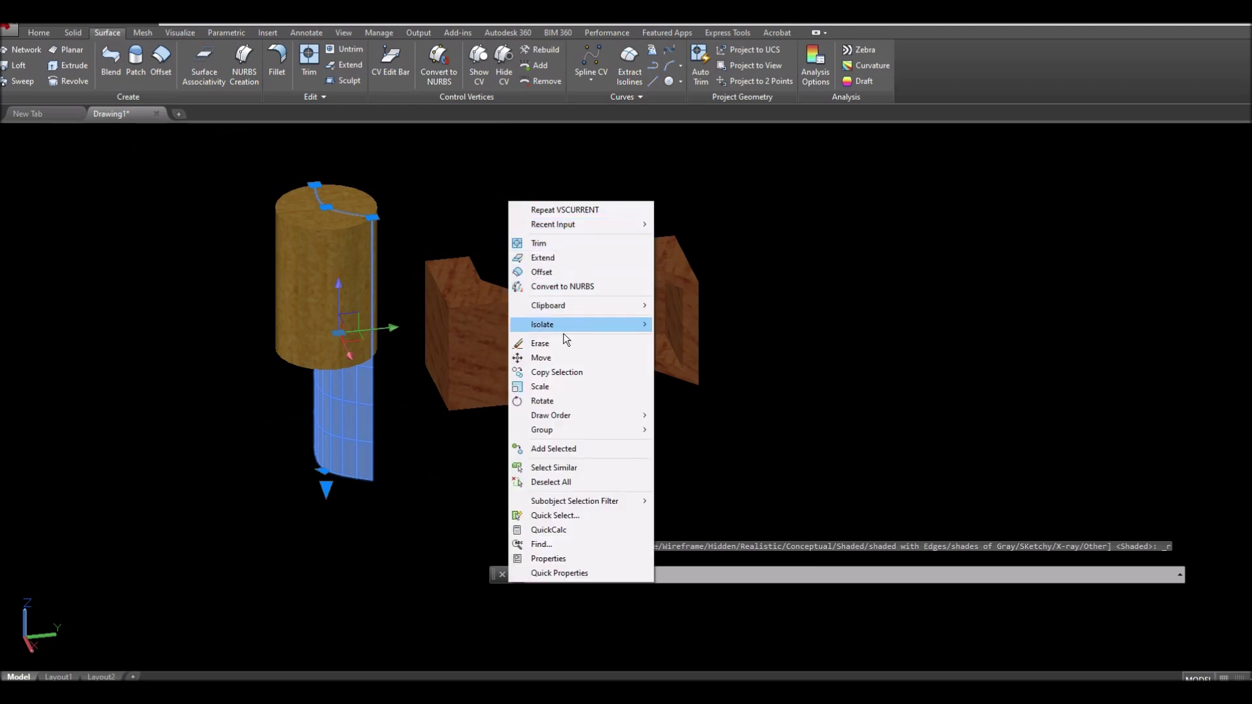
left_click(556, 356)
left_click(592, 437)
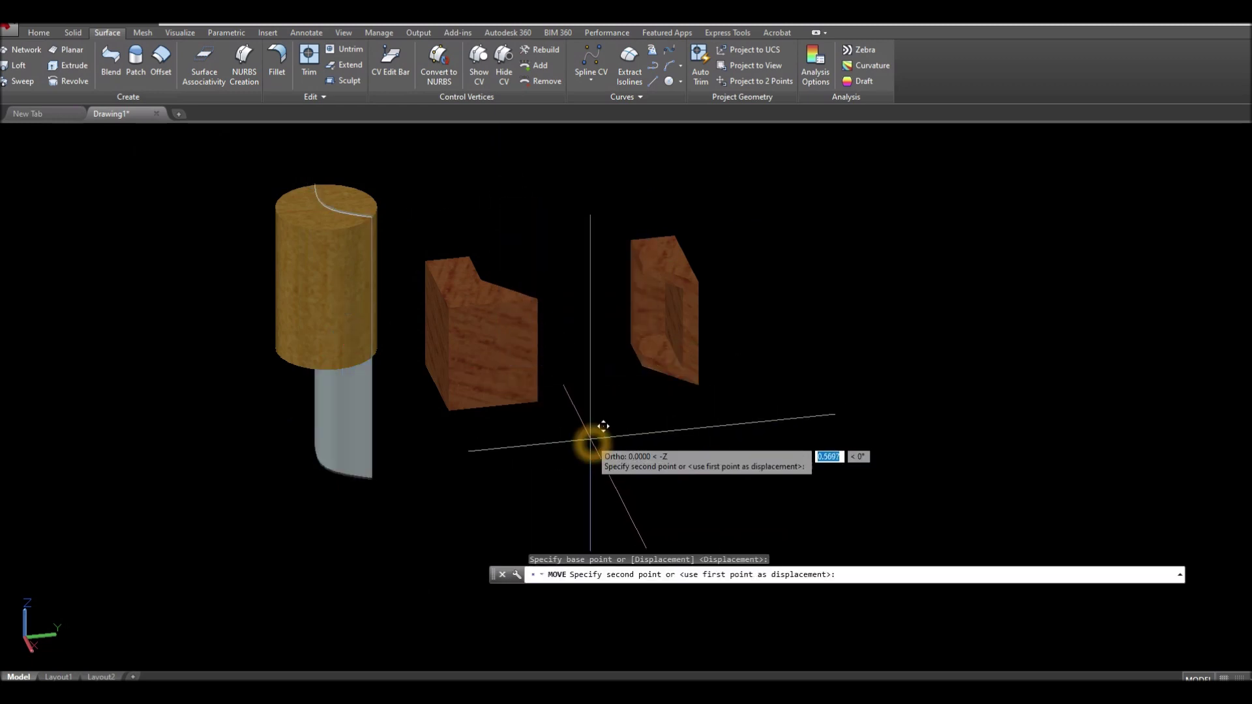
left_click(594, 386)
middle_click_drag(581, 394, 548, 399, "shift")
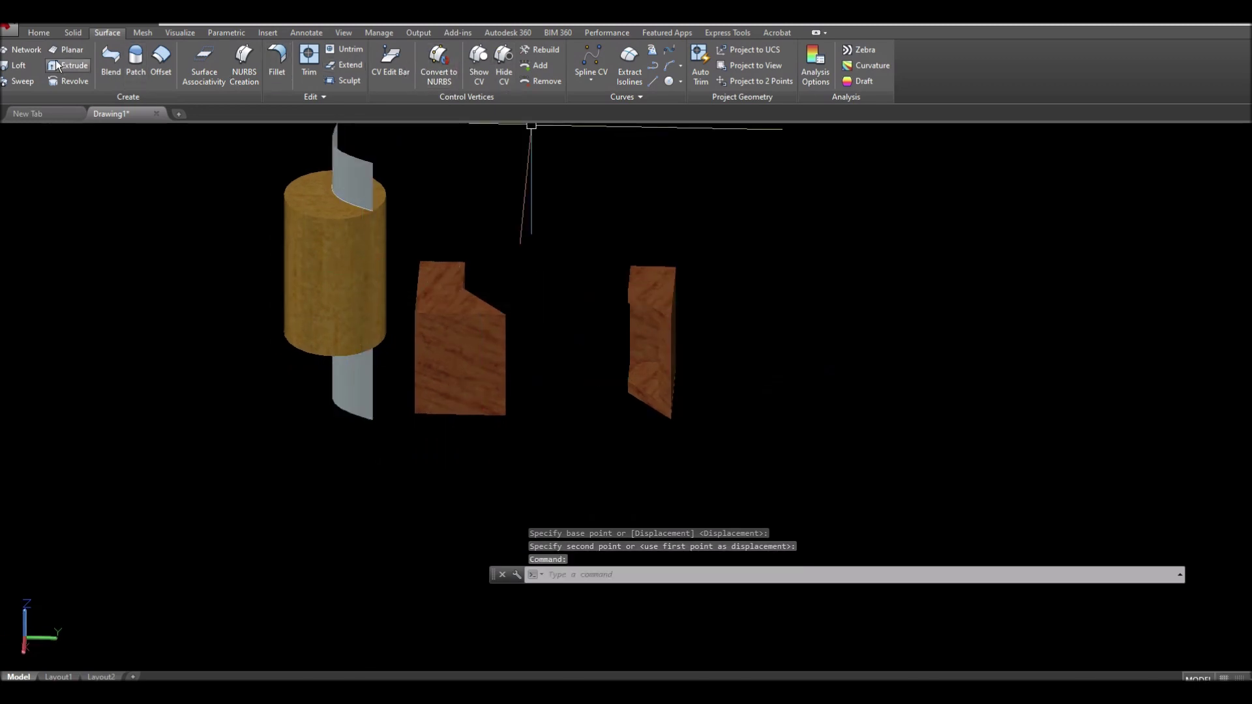
Start Slice and select the hollow cylinder as the solid to cut
left_click(73, 33)
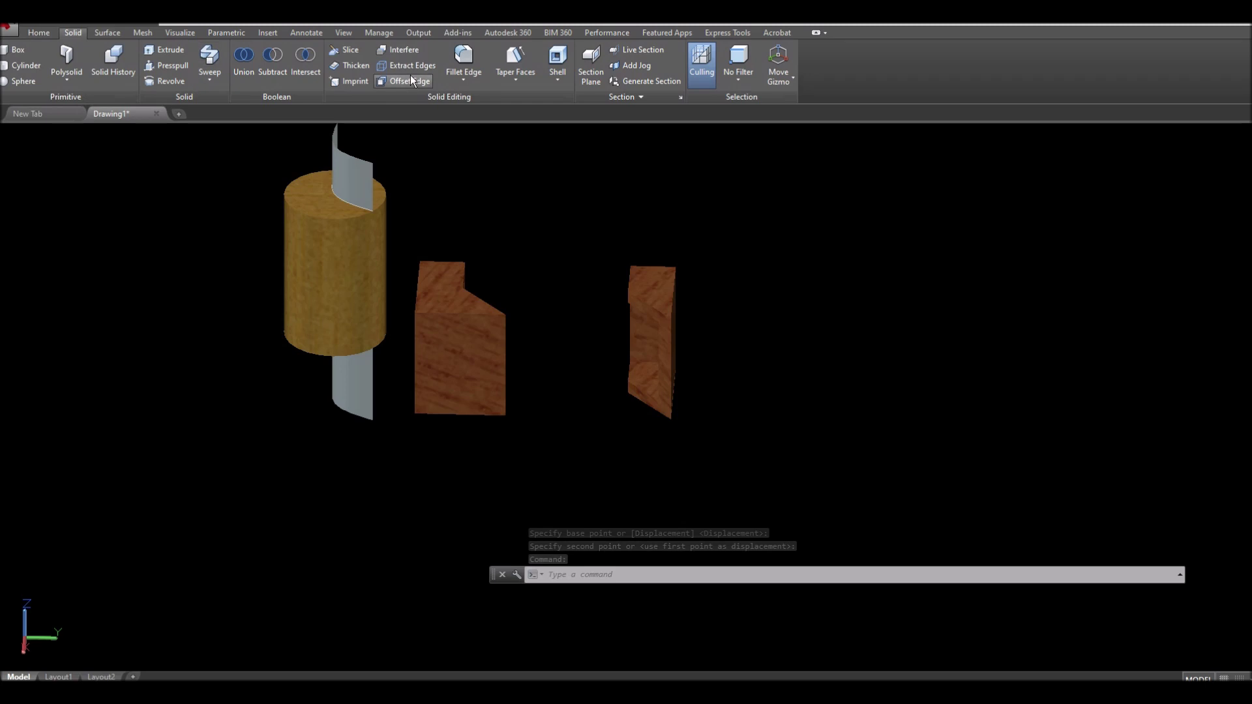
left_click(346, 50)
left_click(341, 274)
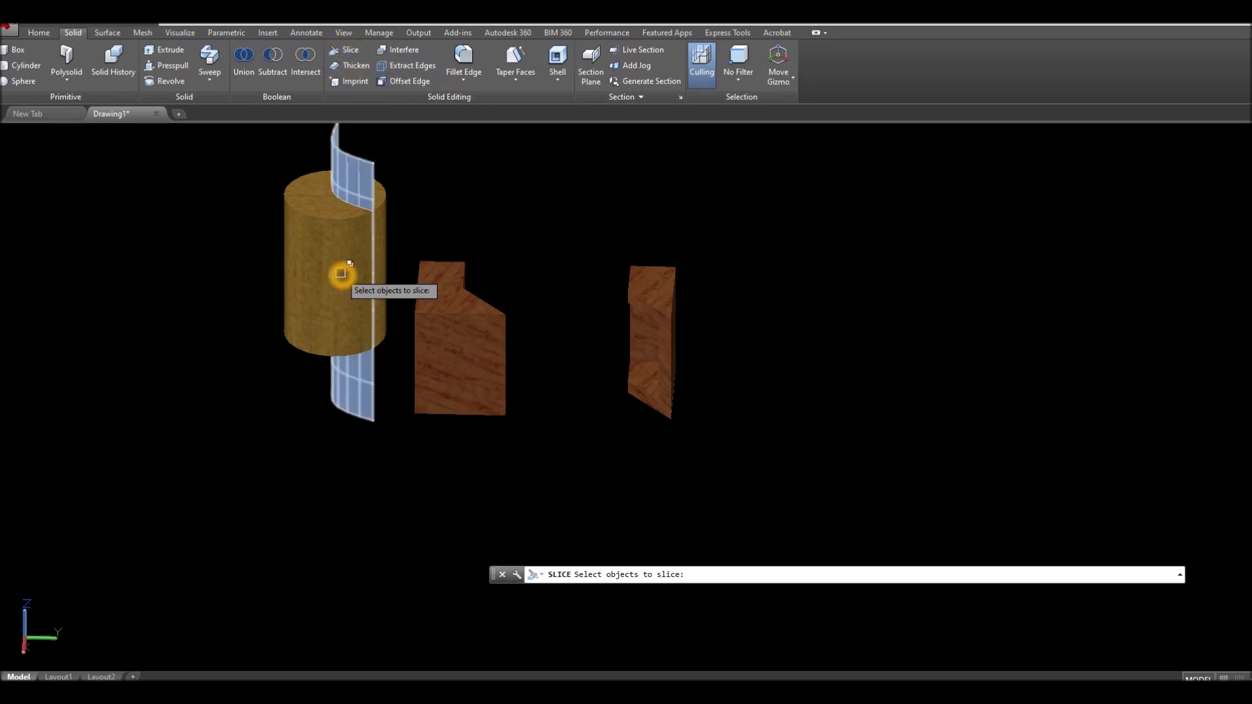
left_click(326, 248)
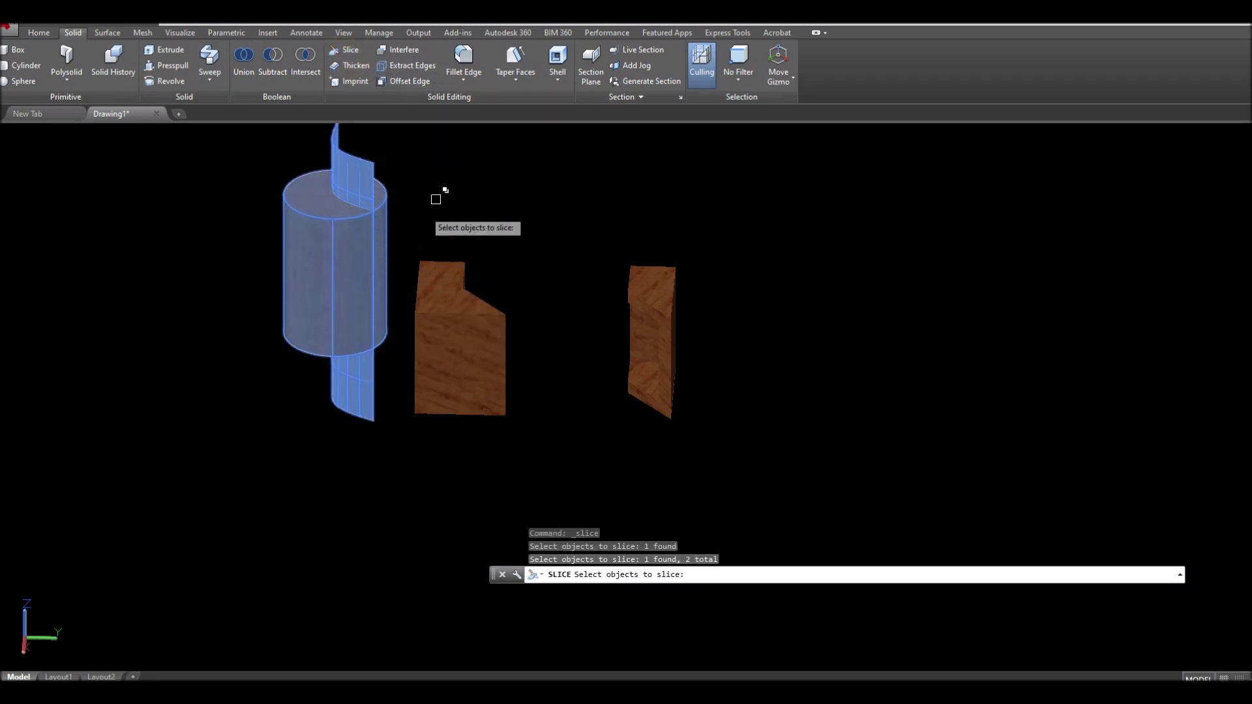
key("Return")
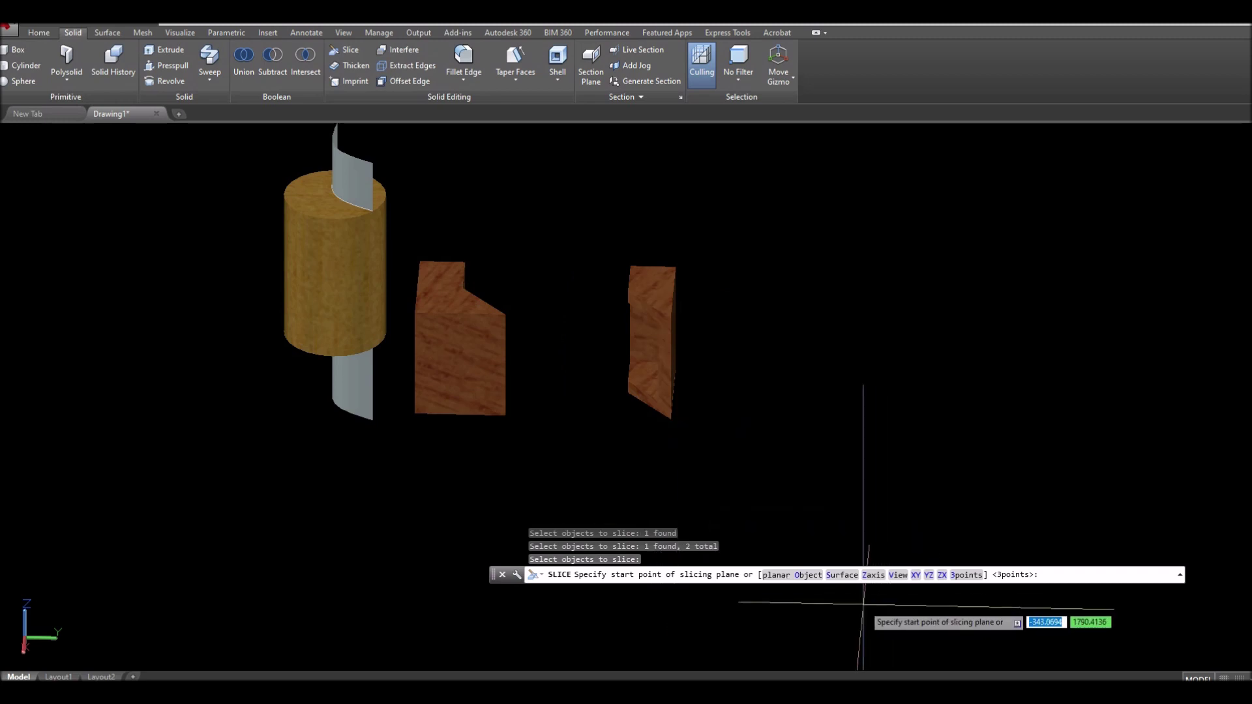
Use the curved extruded surface as the cutter and keep both pieces
right_click(489, 218)
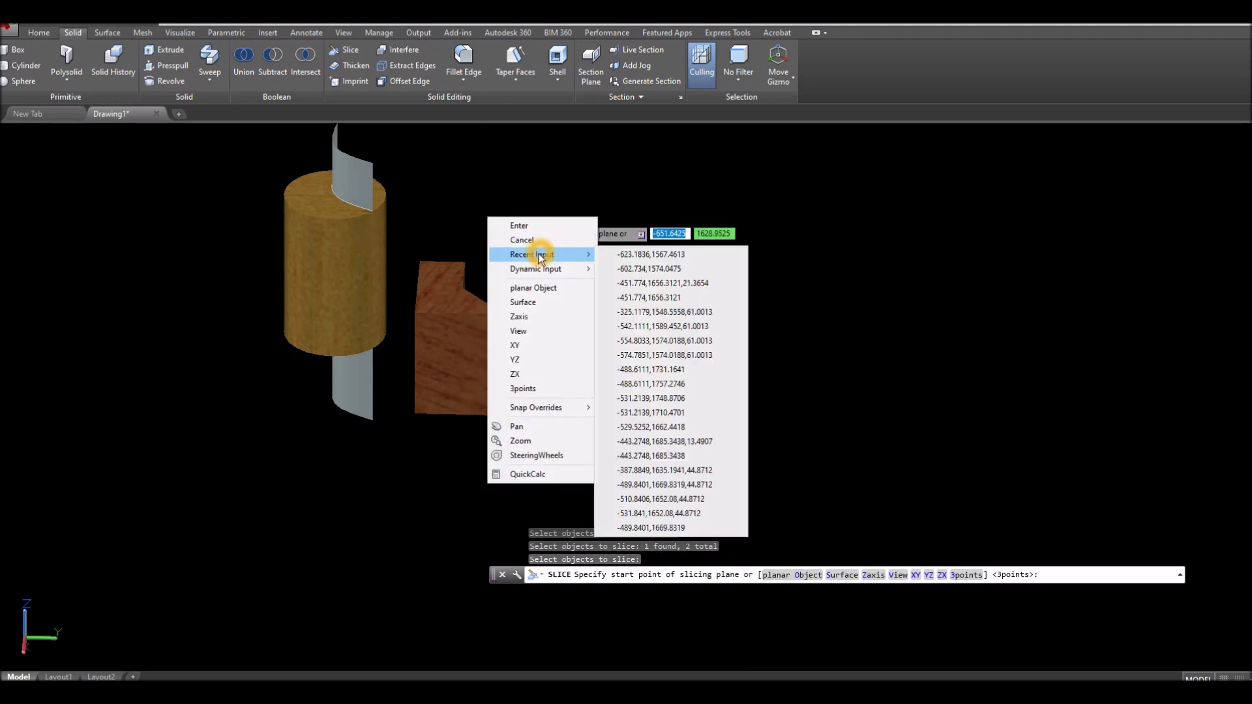
left_click(563, 306)
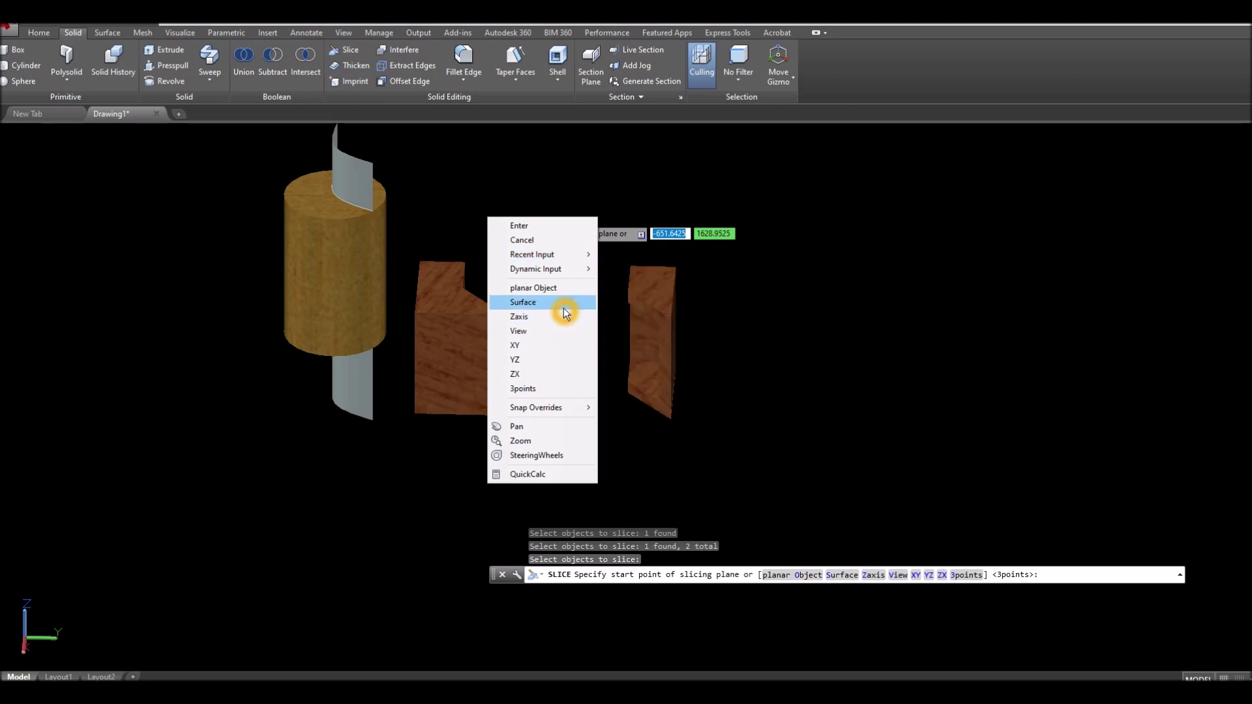
left_click(365, 174)
key("Return")
right_click(431, 160)
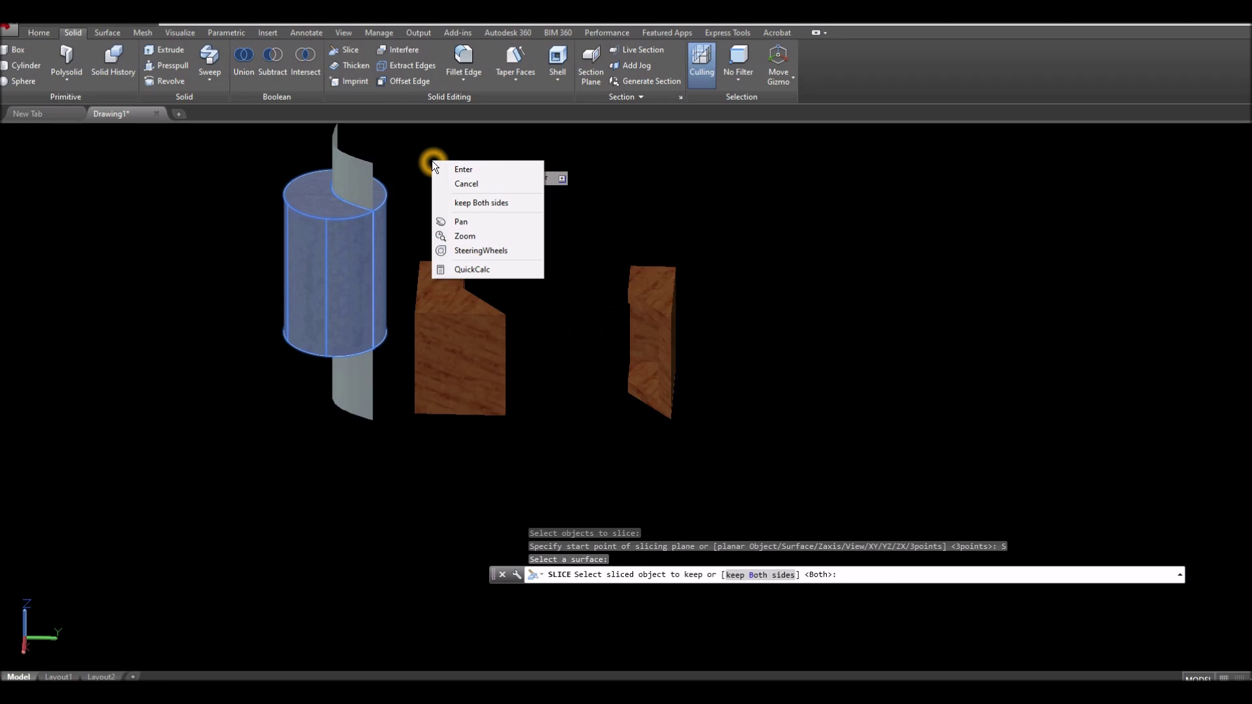
left_click(447, 168)
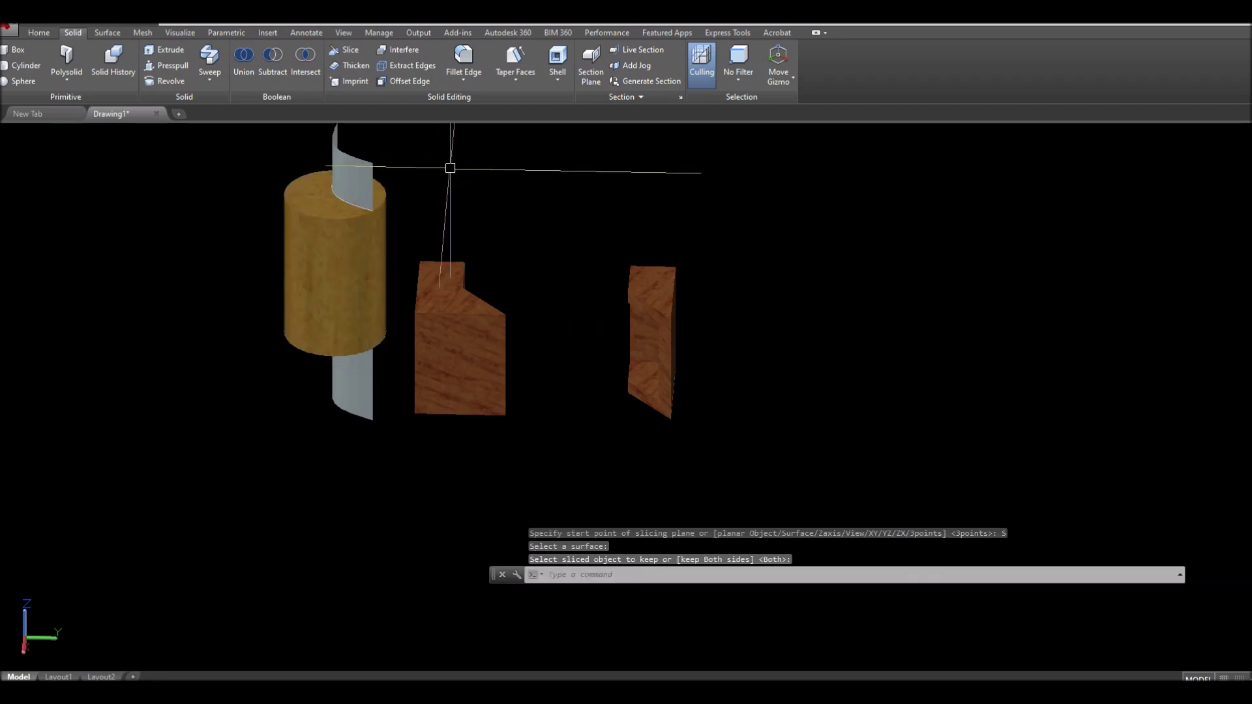
left_click(384, 232)
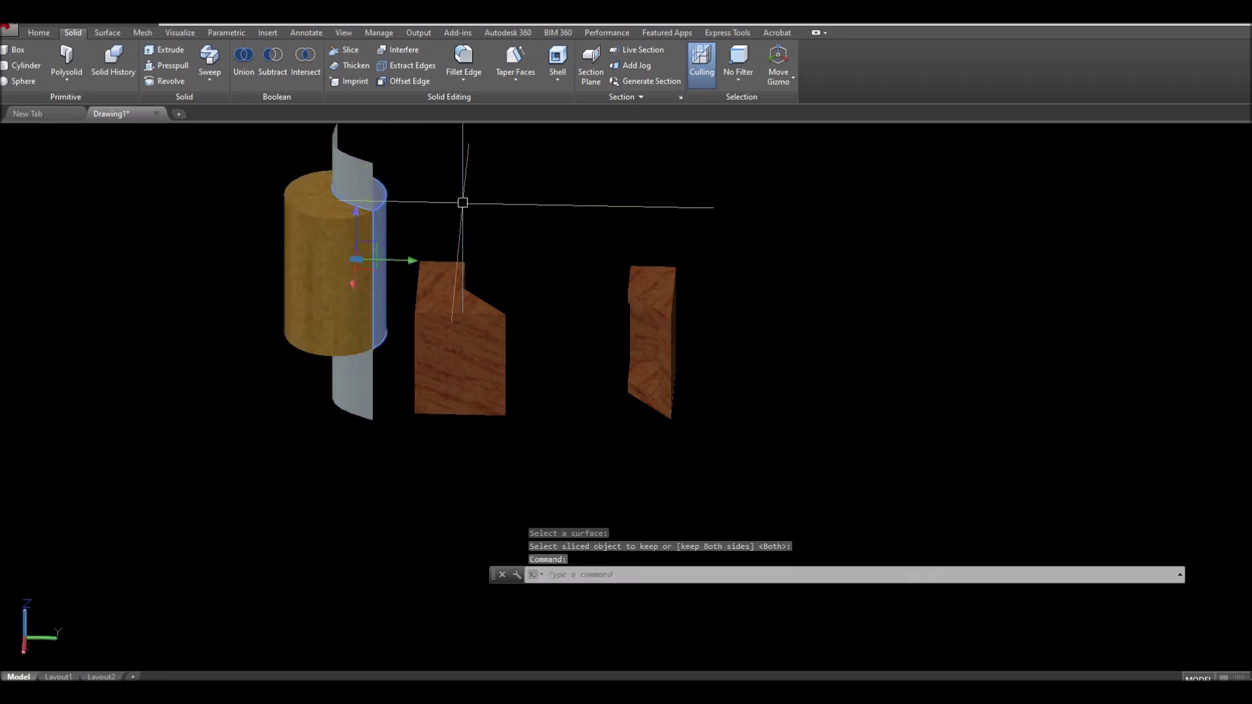
Drag the two sliced cylinder pieces apart to either side
left_click(414, 261)
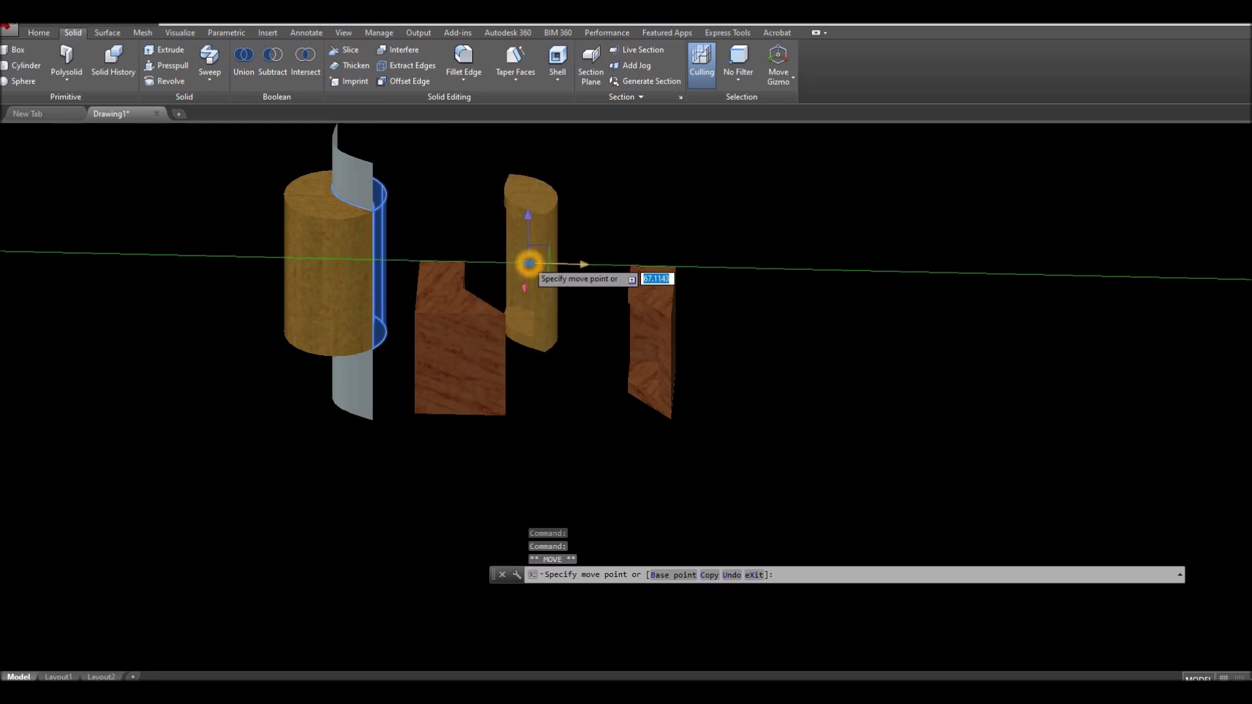
left_click(268, 278)
left_click(334, 264)
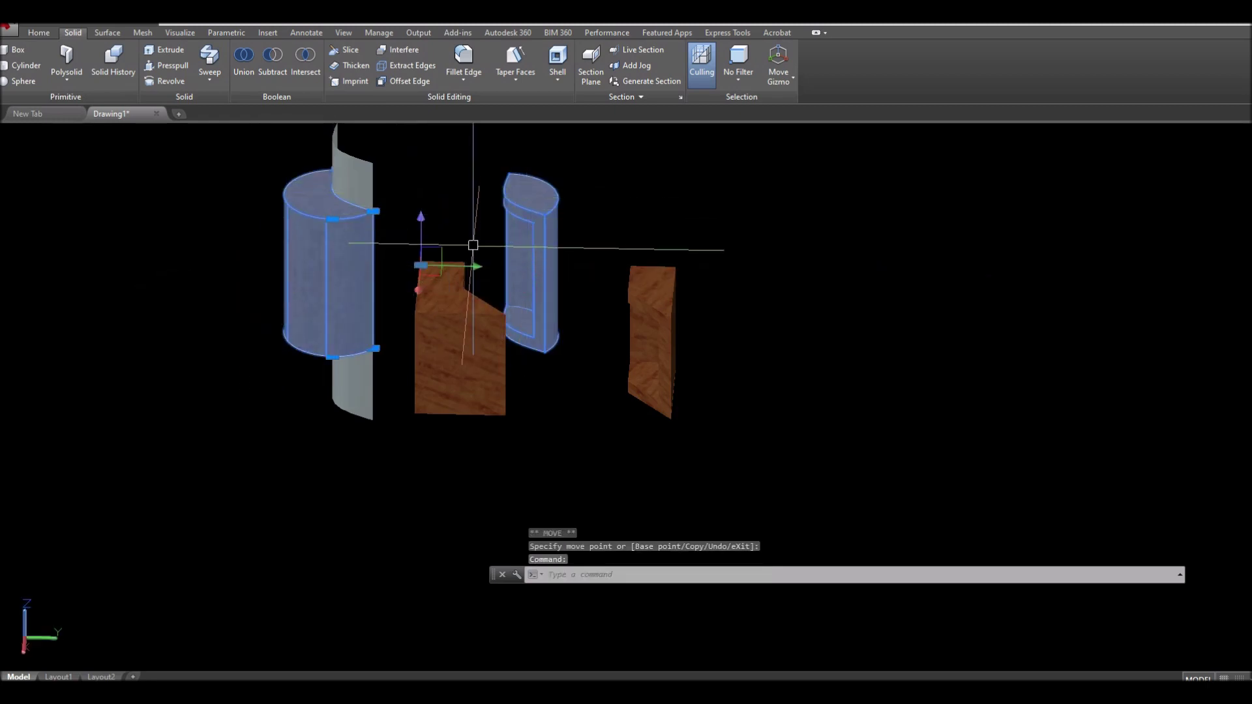
left_click(474, 267)
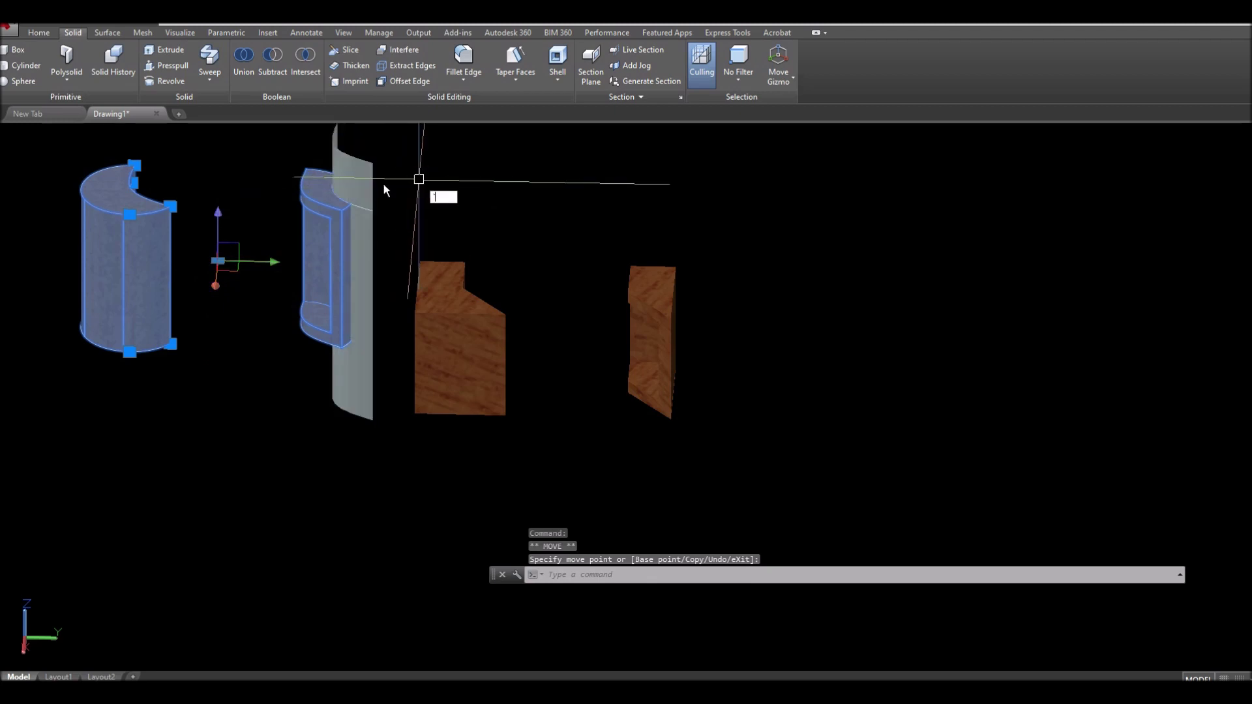
key("Escape")
Delete the curved cutting surface and orbit around to review the separated pieces
left_click(374, 180)
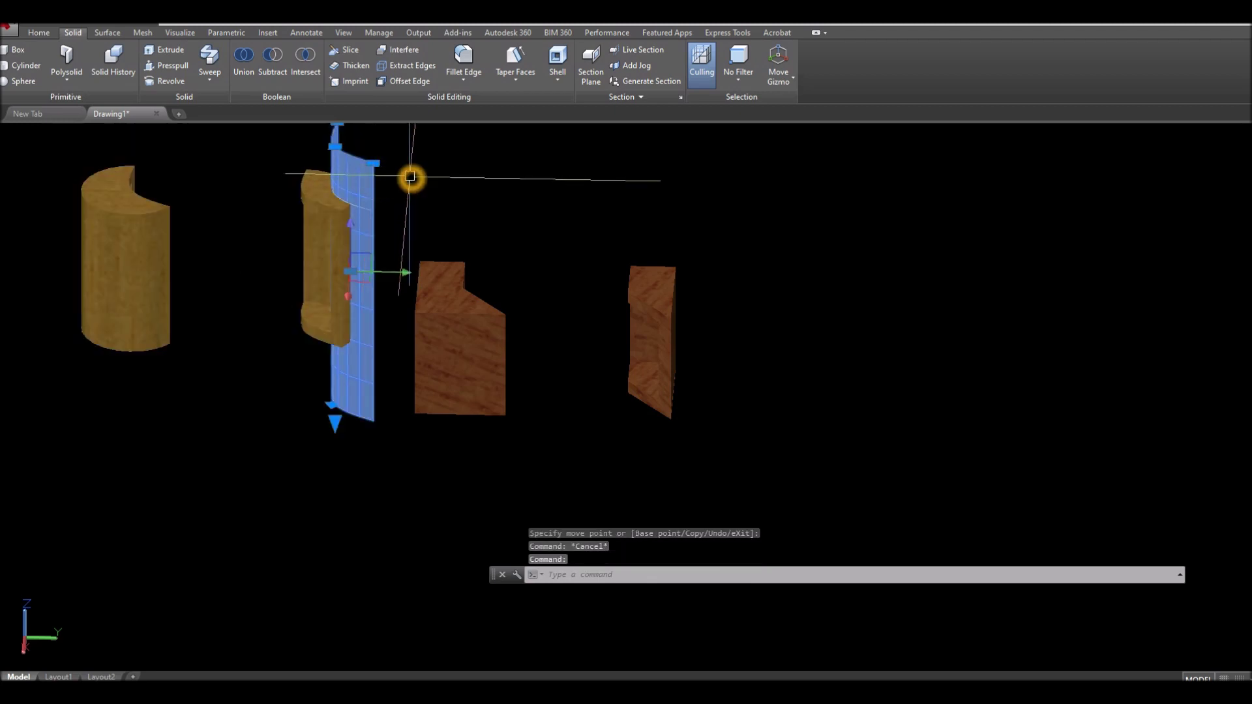
key("Delete")
left_click(365, 199)
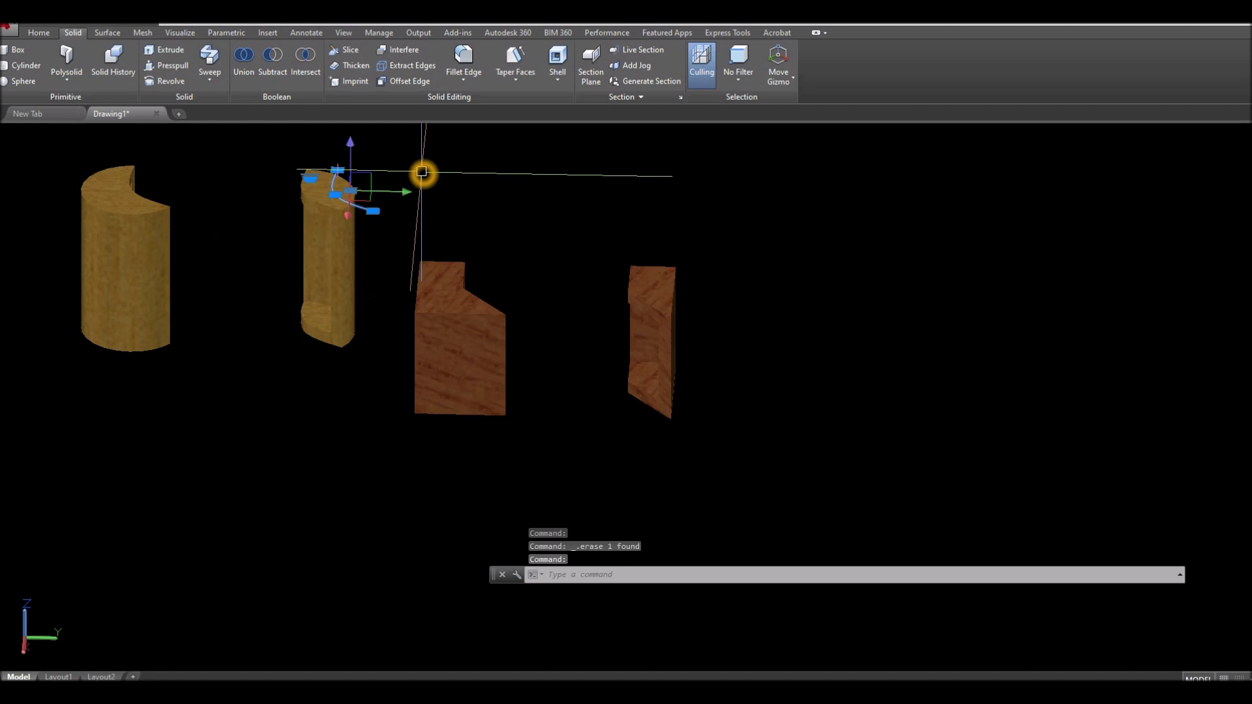
middle_click_drag(396, 225, 373, 428, "shift")
left_click(326, 274)
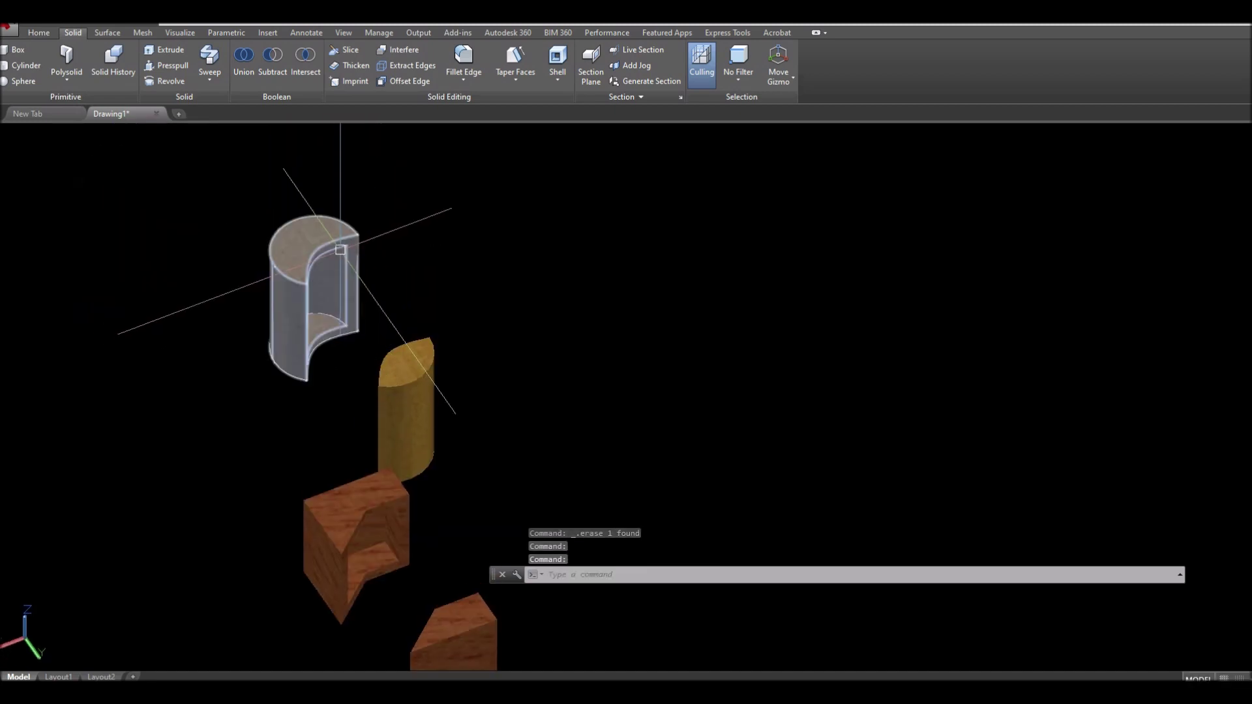
scroll(346, 261, "up", 8)
mouse_move(346, 261)
middle_mouse_down("shift")
mouse_move(448, 288)
mouse_move(472, 226)
mouse_move(420, 246)
mouse_move(274, 216)
mouse_move(341, 252)
mouse_move(435, 239)
mouse_move(339, 258)
middle_mouse_up("shift")
scroll(421, 247, "down", 6)
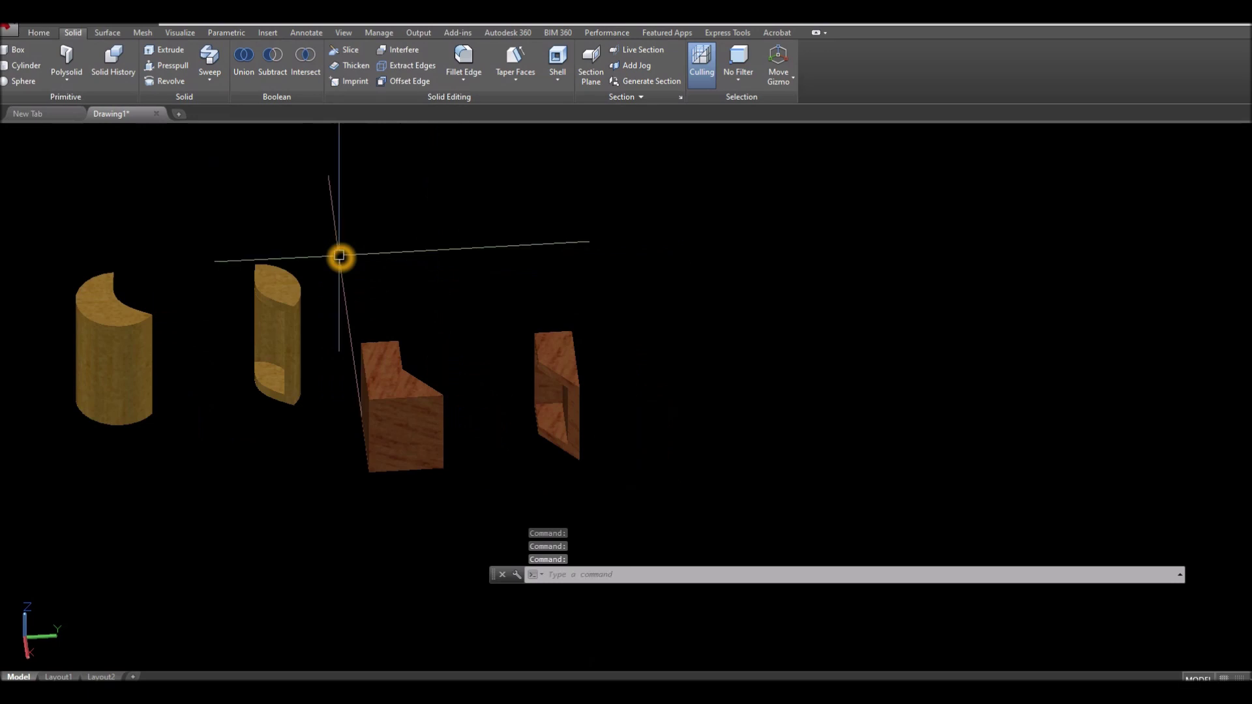